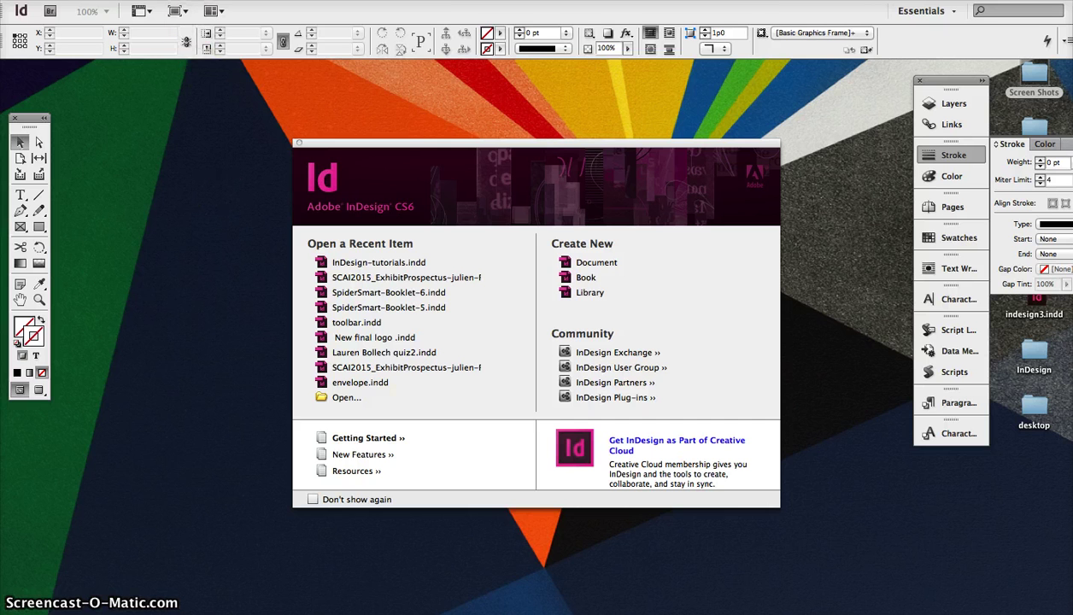
# Step: Set up a new Print-intent, Letter-size landscape document (66p0 × 51p0) with facing pages
pyautogui.click(110, 1)
pyautogui.moveTo(231, 7)
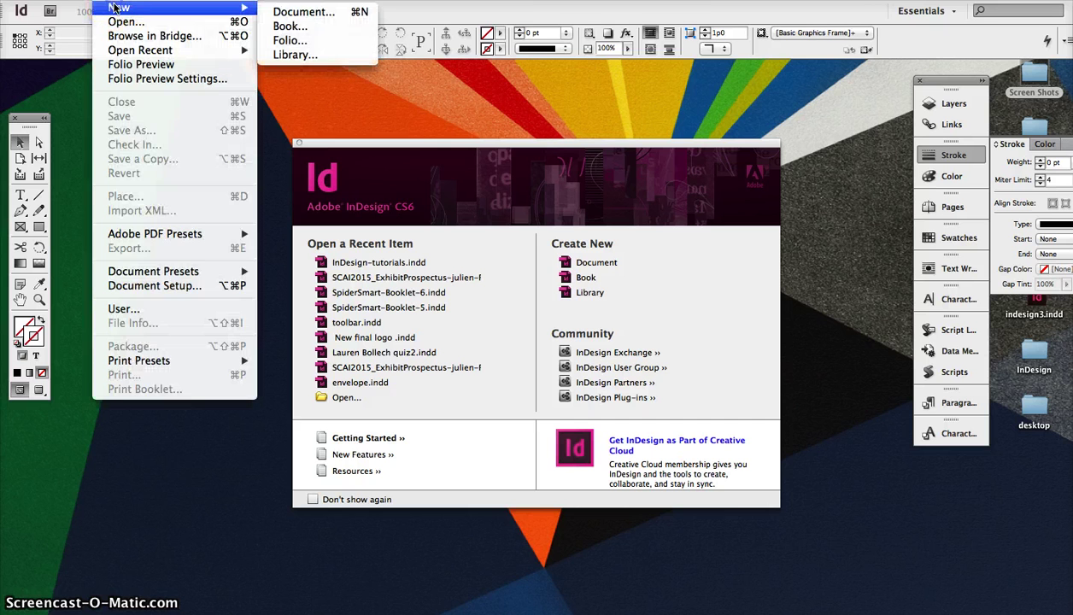
pyautogui.click(288, 17)
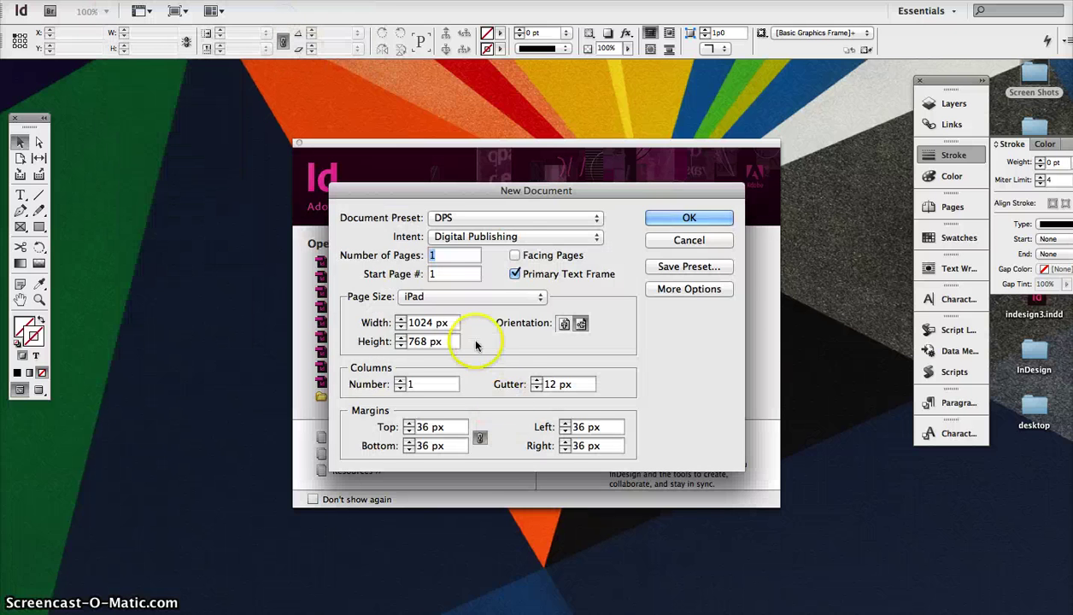
pyautogui.click(453, 298)
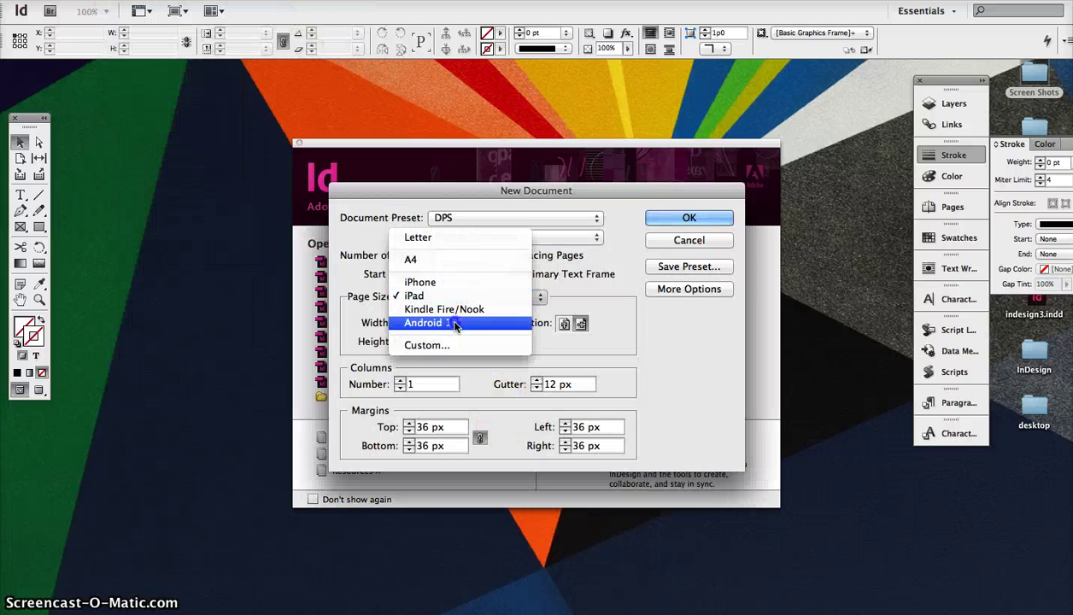
pyautogui.click(445, 237)
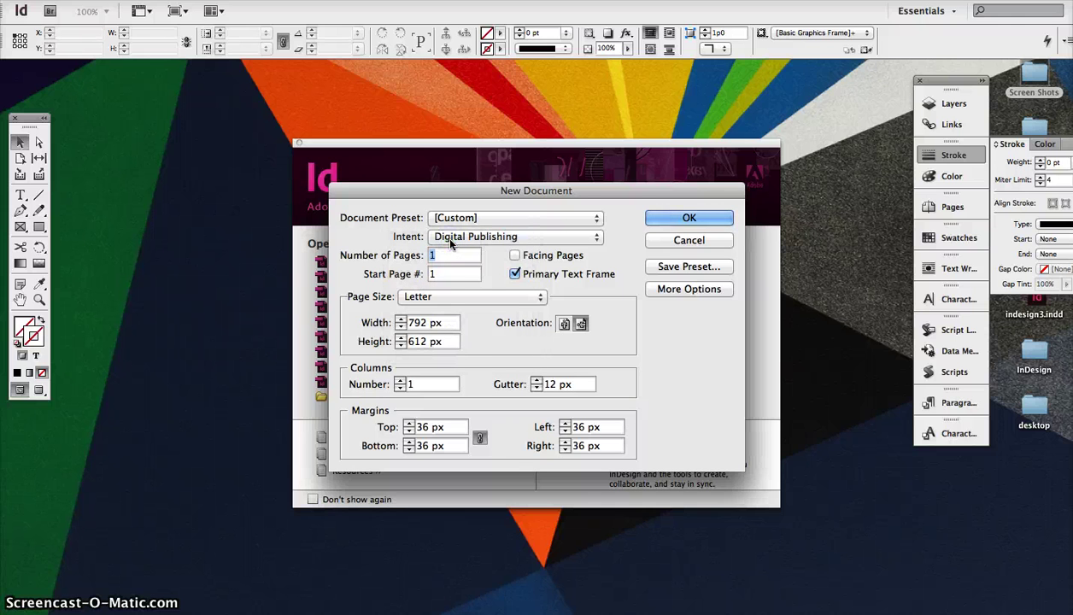
pyautogui.click(453, 237)
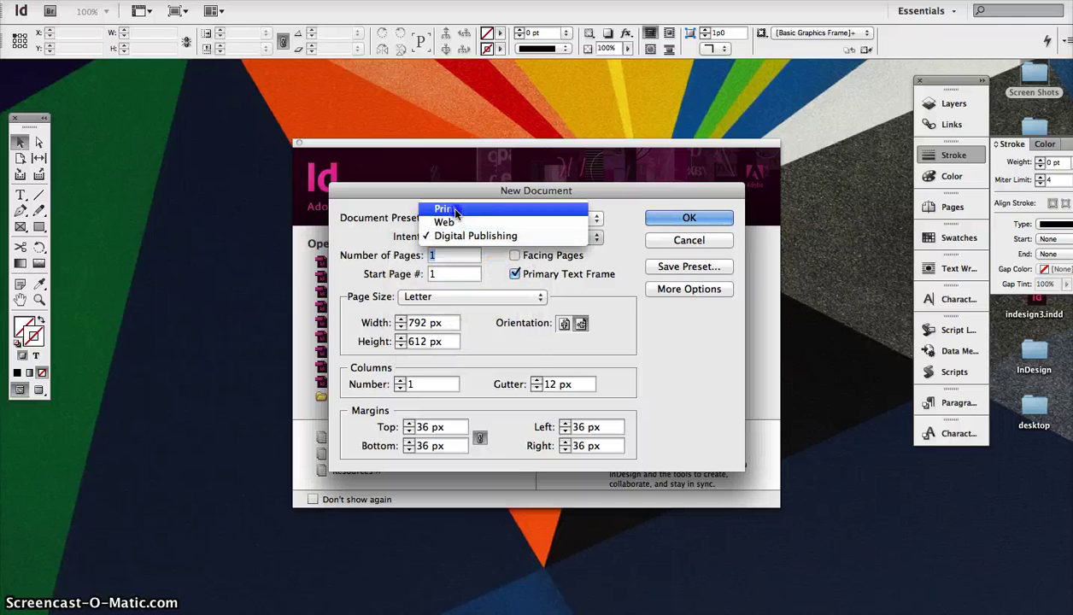
pyautogui.click(454, 211)
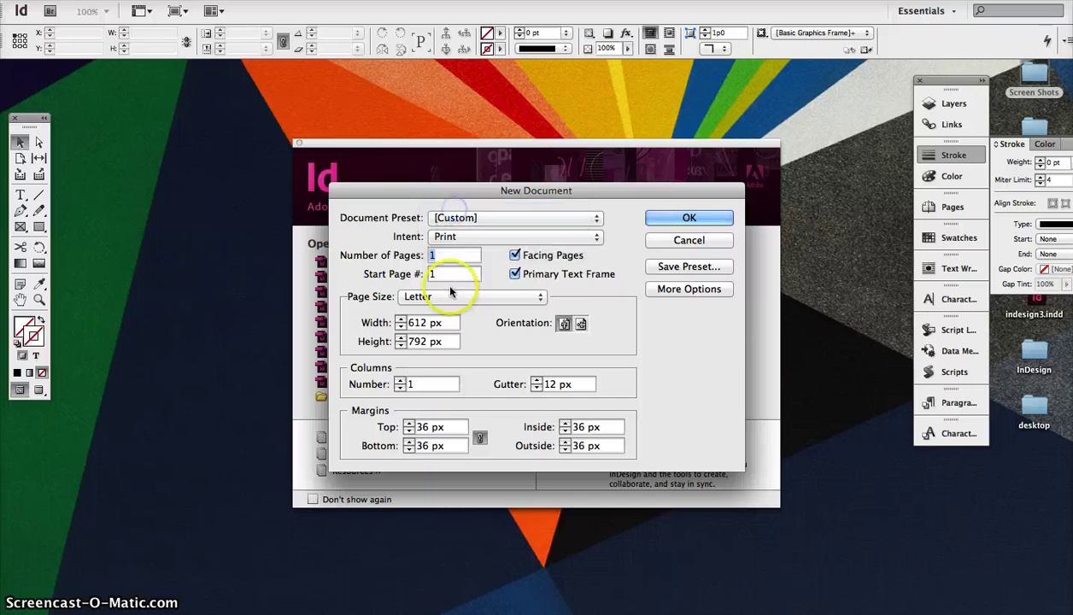
pyautogui.click(580, 324)
pyautogui.click(684, 220)
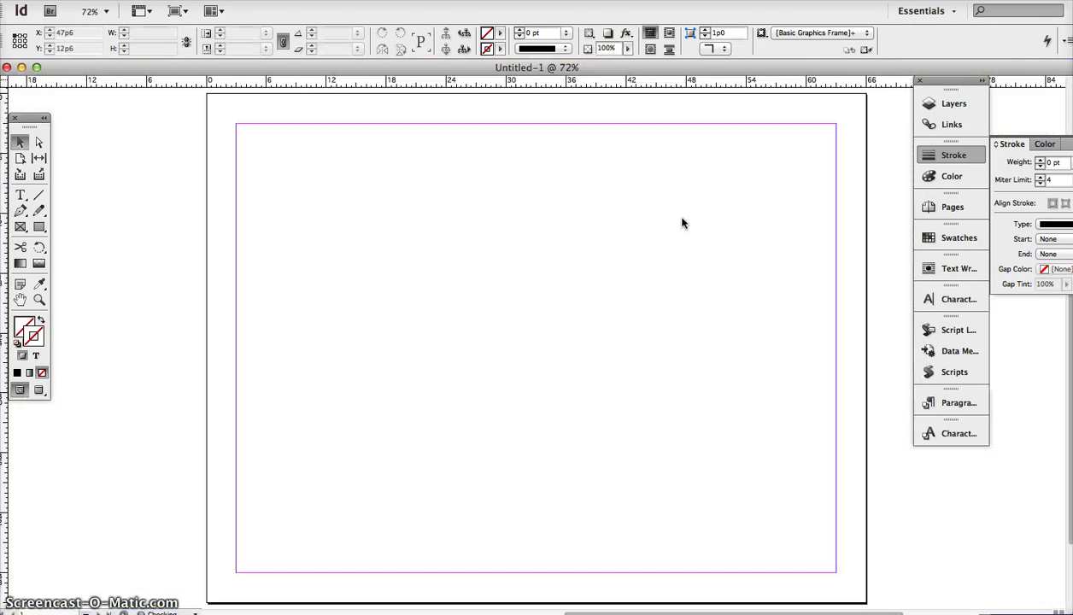
# Step: Create the document, then switch horizontal and vertical ruler units to Inches in Units & Increments
pyautogui.click(416, 204)
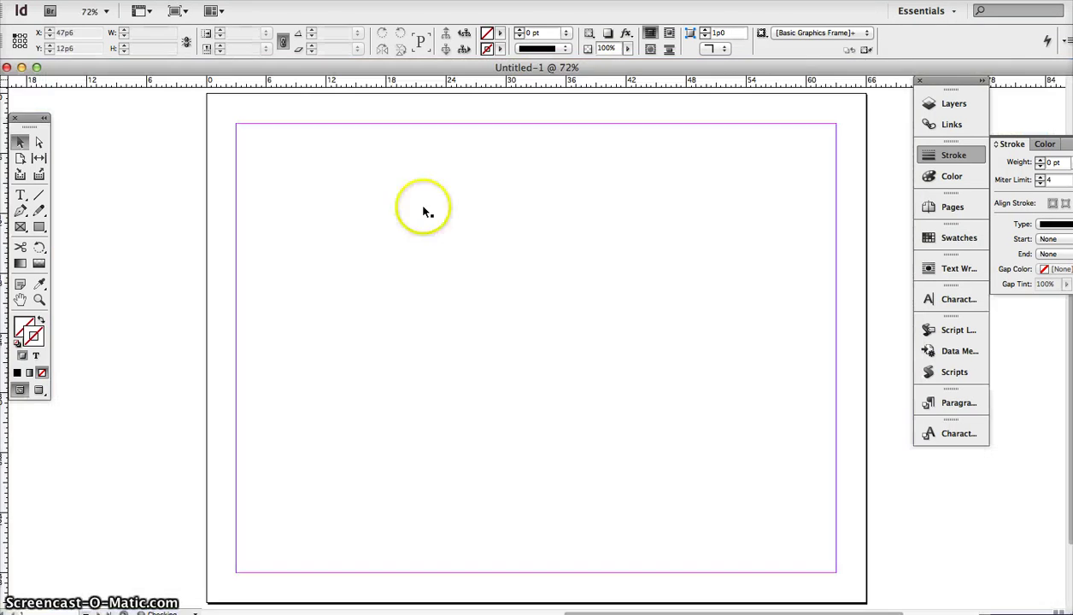
pyautogui.click(119, 0)
pyautogui.moveTo(60, 0)
pyautogui.moveTo(136, 36)
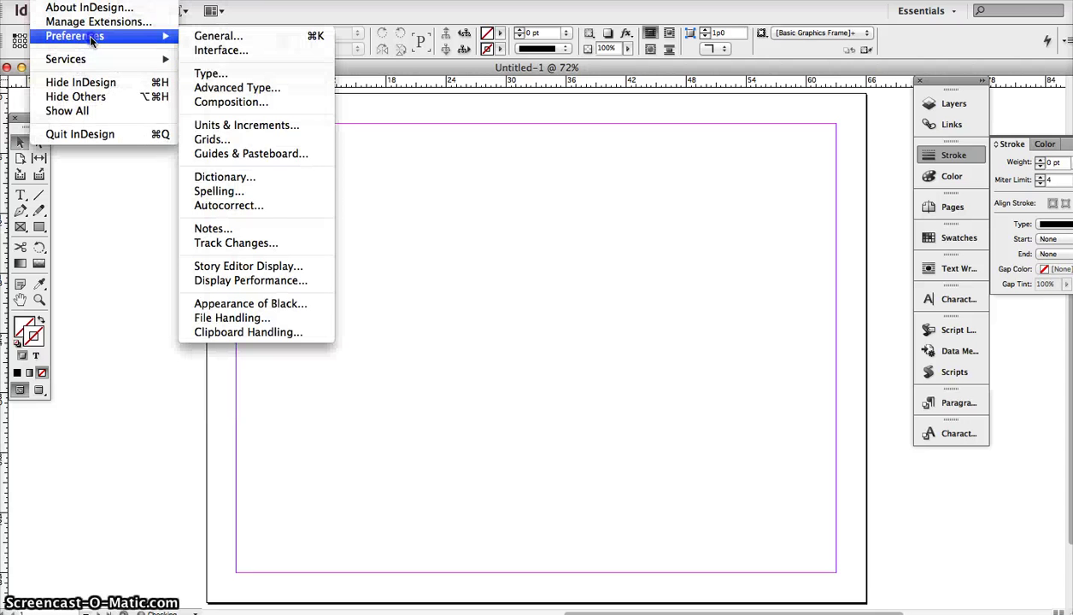
pyautogui.click(241, 126)
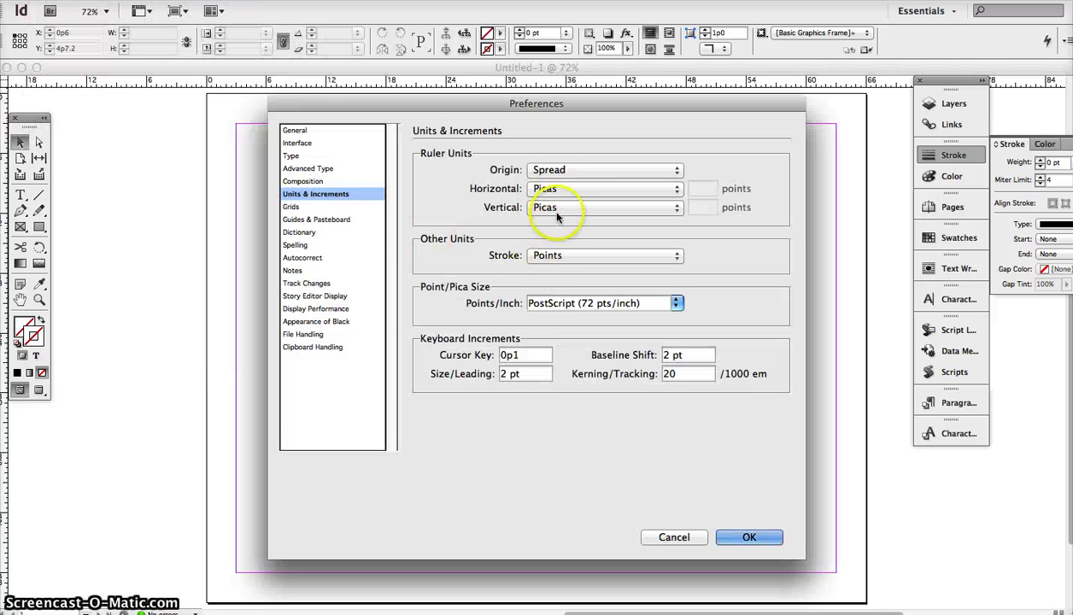
pyautogui.click(554, 189)
pyautogui.click(565, 202)
pyautogui.click(551, 208)
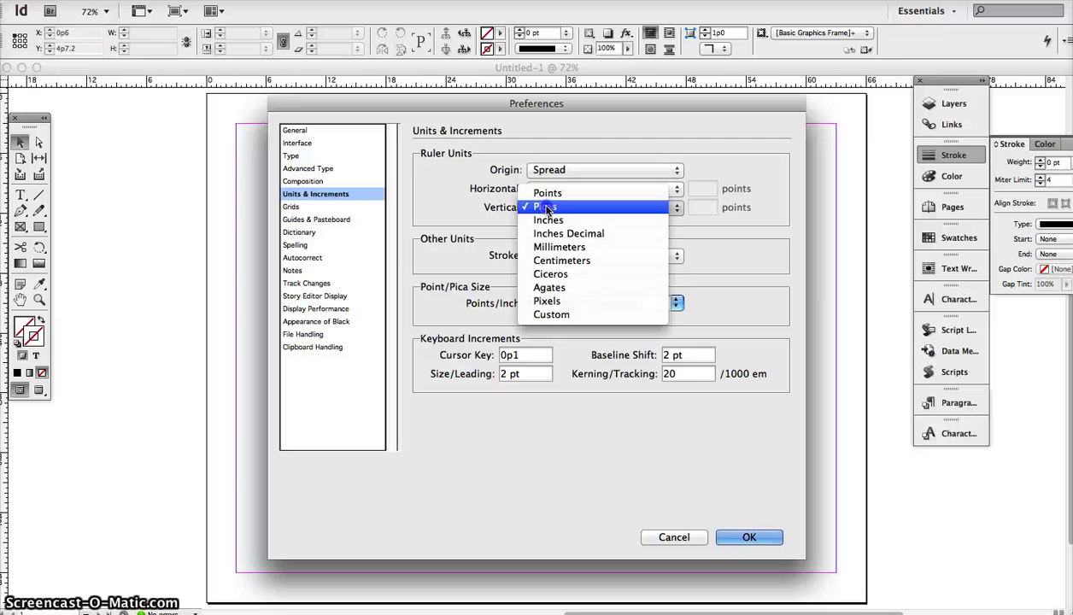
pyautogui.click(548, 220)
pyautogui.click(740, 537)
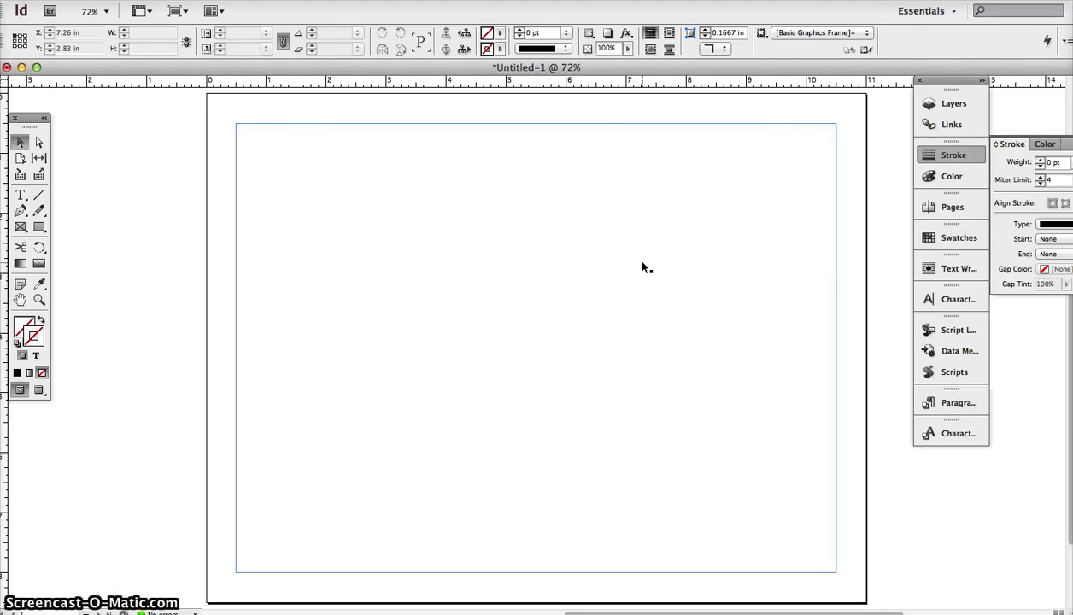
# Step: Clear the page selection and target Layer 1 in the Layers panel
pyautogui.click(348, 272)
pyautogui.click(809, 217)
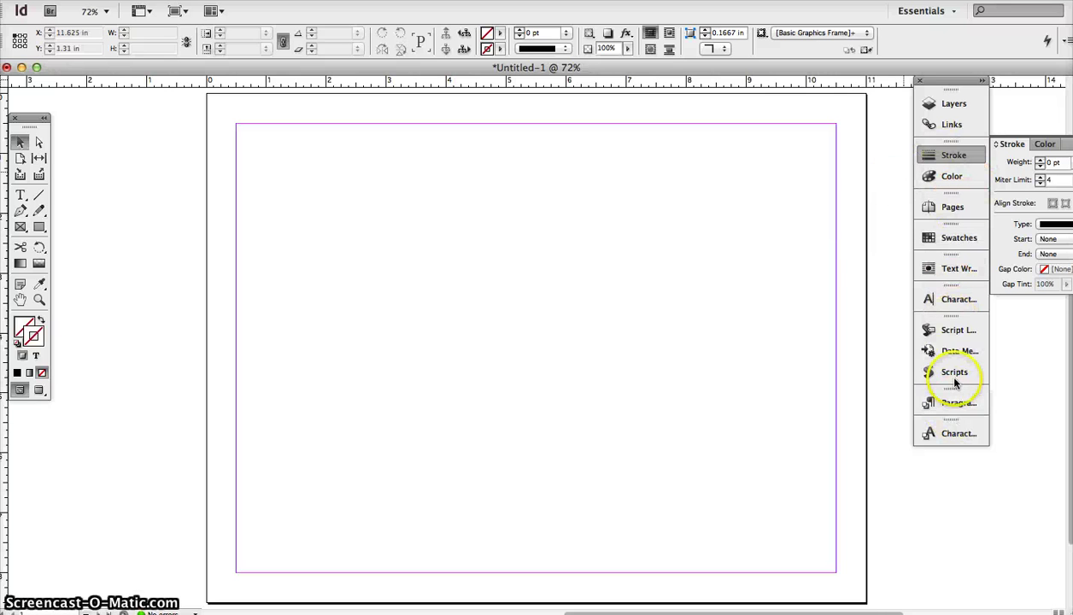
pyautogui.click(947, 105)
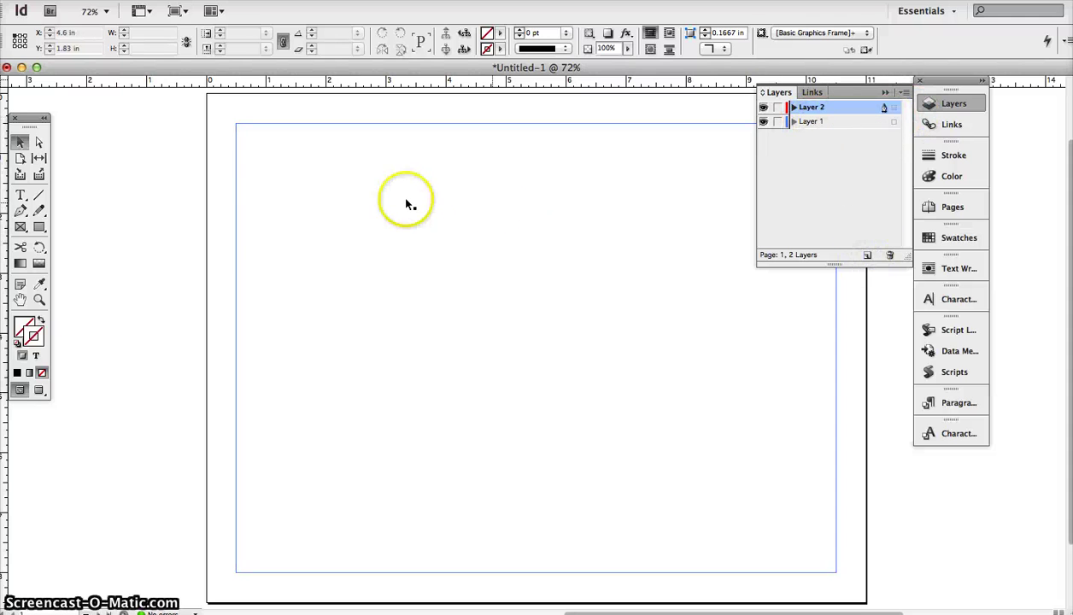
pyautogui.click(819, 124)
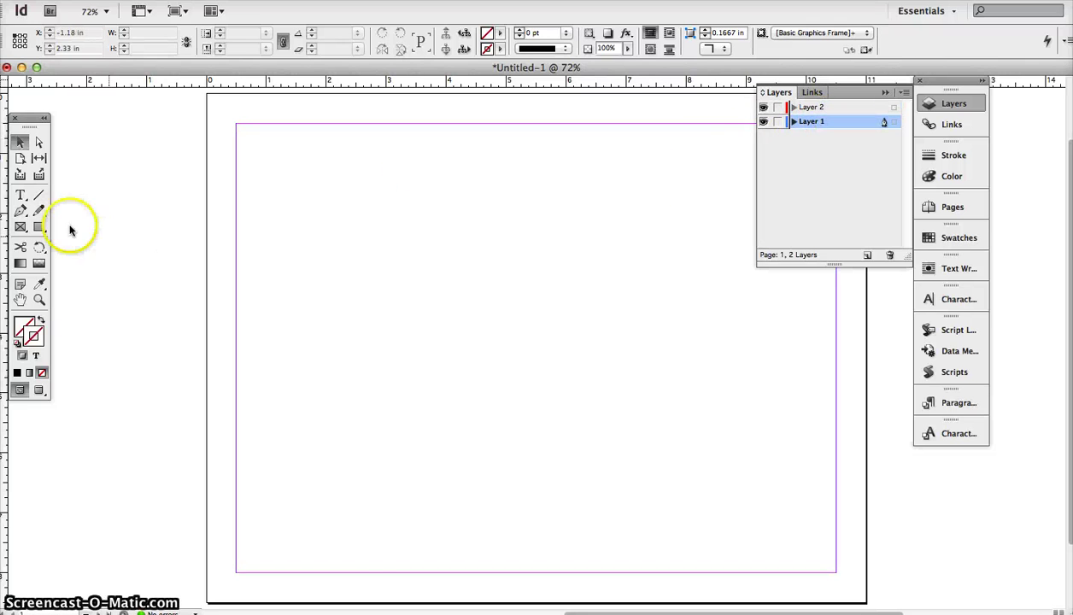
# Step: Draw a 3.66 × 8.5 in rectangle frame by entering its exact size
pyautogui.click(39, 226)
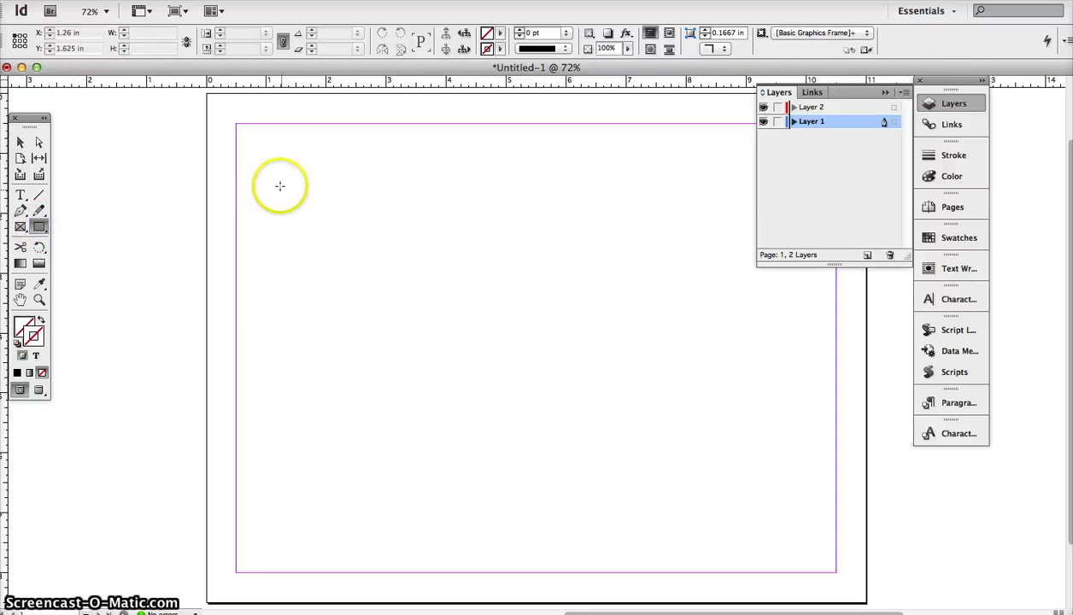
pyautogui.click(280, 185)
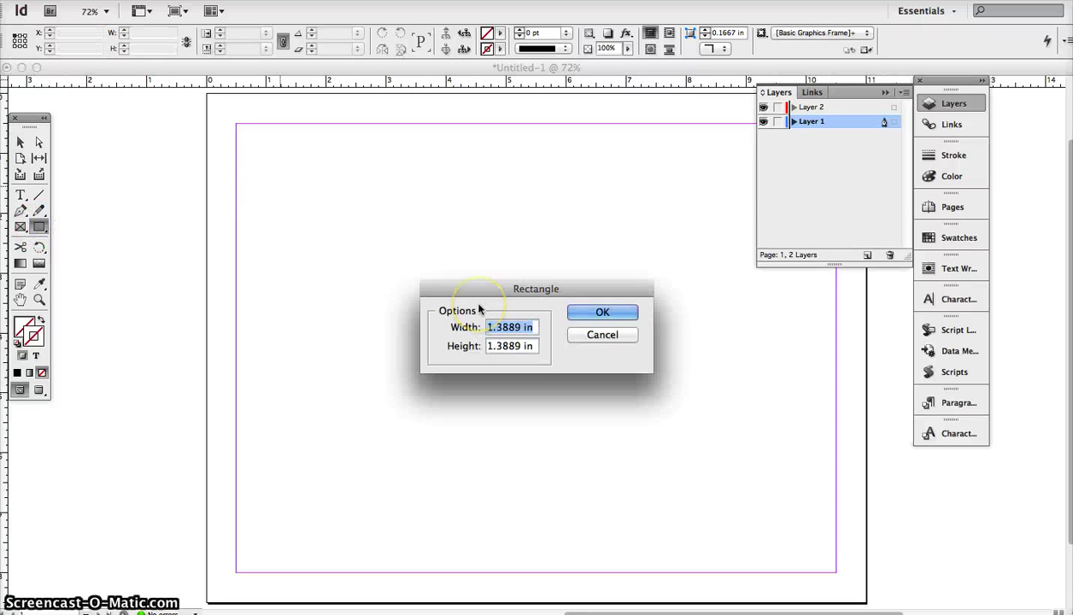
pyautogui.write('3.66')
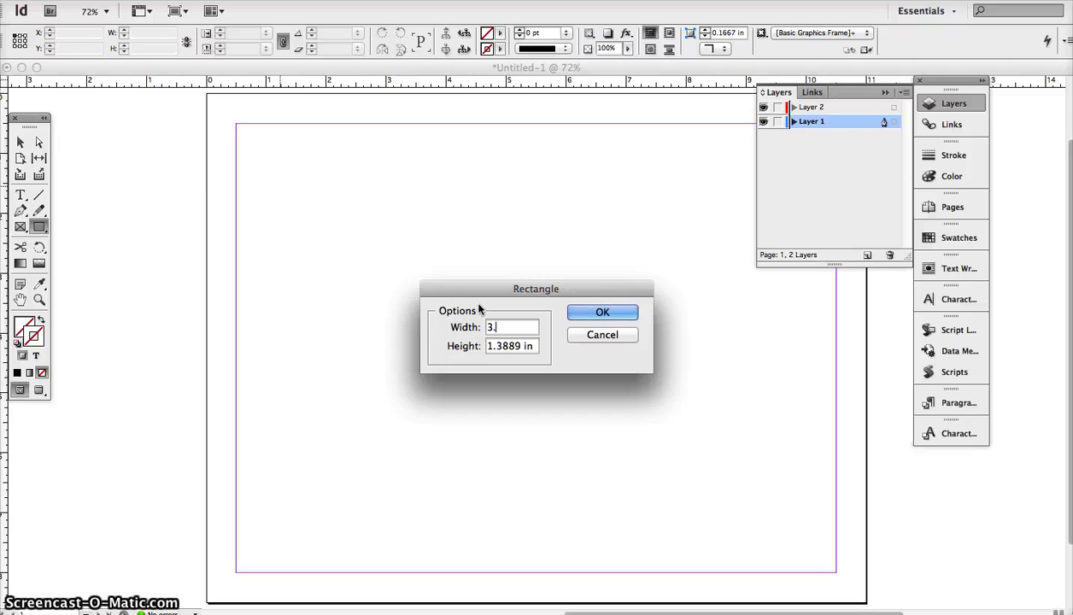
pyautogui.click(506, 346)
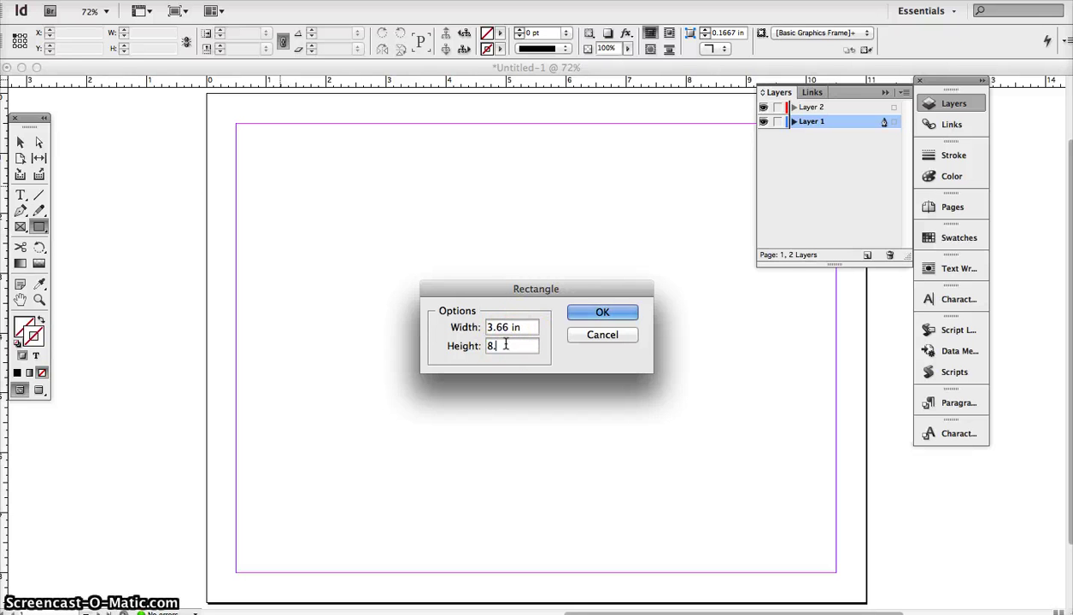
pyautogui.click(598, 313)
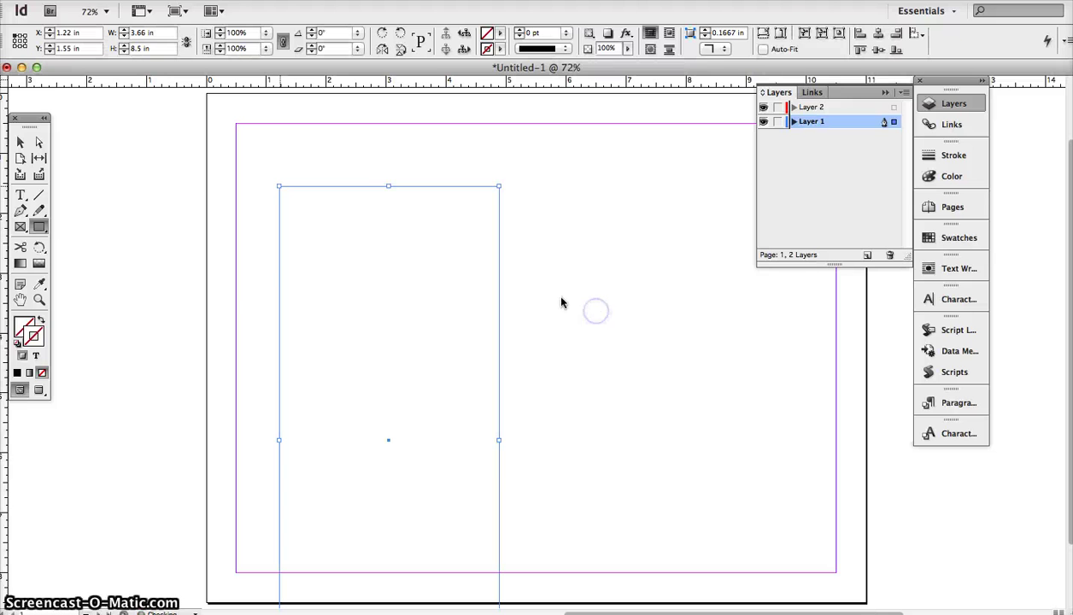
# Step: Move the frame to the page's top-left corner and duplicate it across to the right
pyautogui.click(20, 142)
pyautogui.click(289, 290)
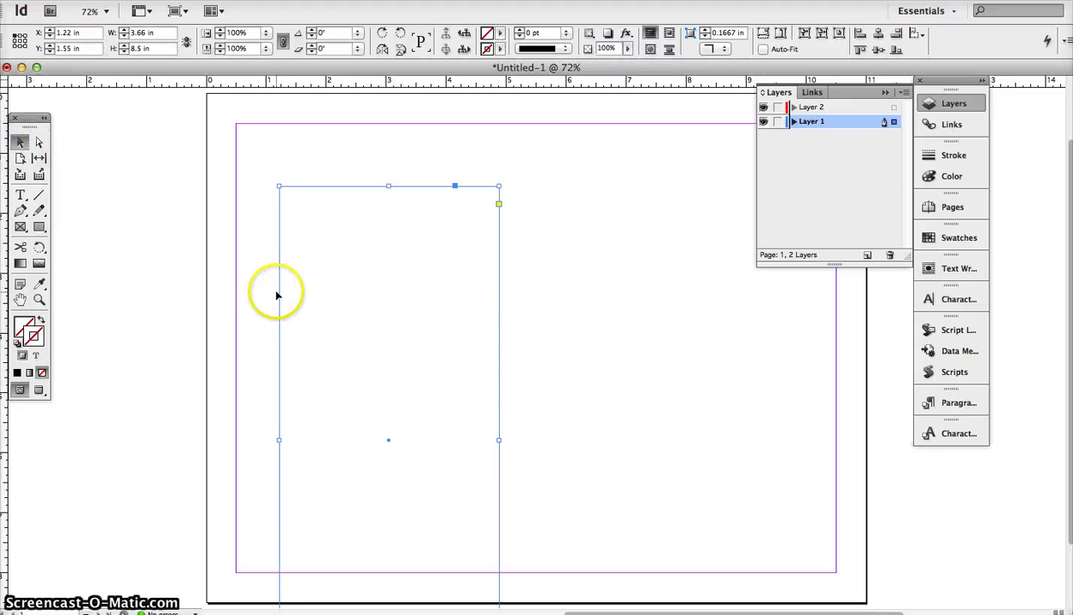
pyautogui.moveTo(280, 292); pyautogui.dragTo(210, 208)
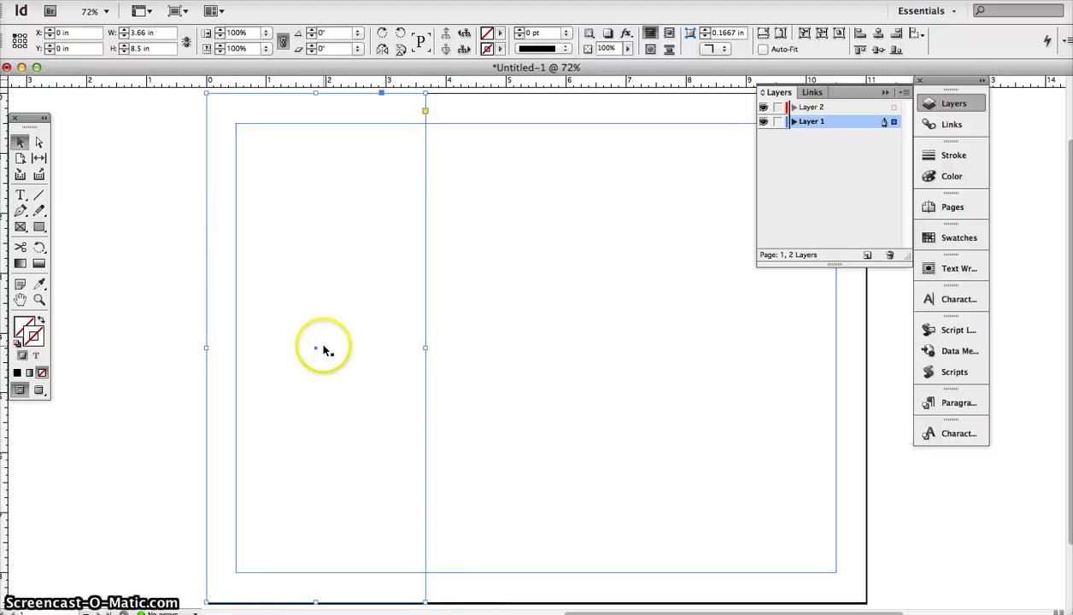
pyautogui.moveTo(316, 350); pyautogui.dragTo(757, 352)
pyautogui.click(536, 351)
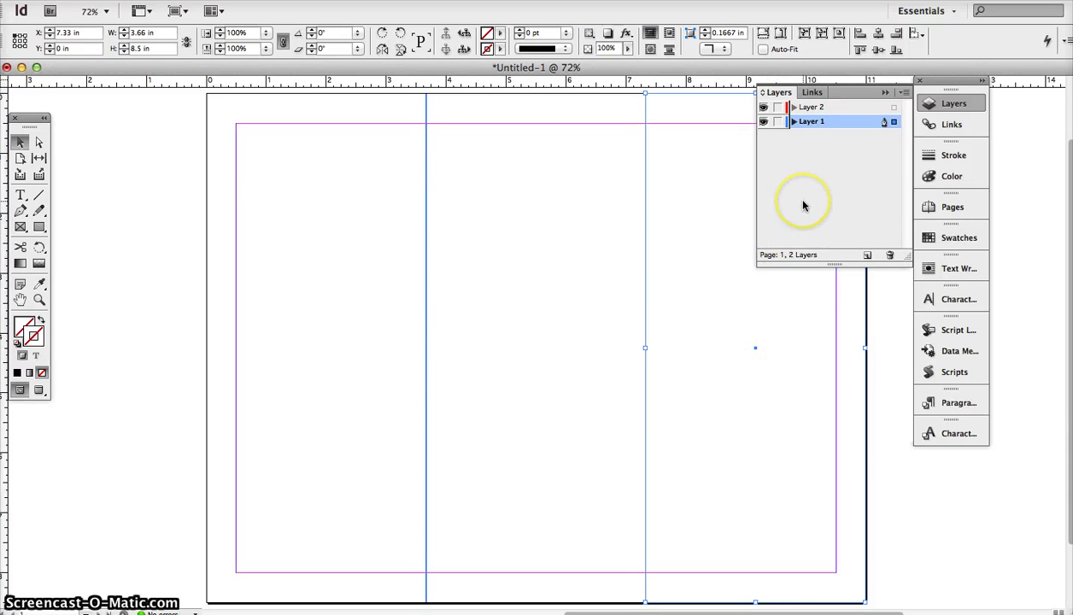
# Step: Lock Layer 1 and make Layer 2 the active layer for new content
pyautogui.click(777, 122)
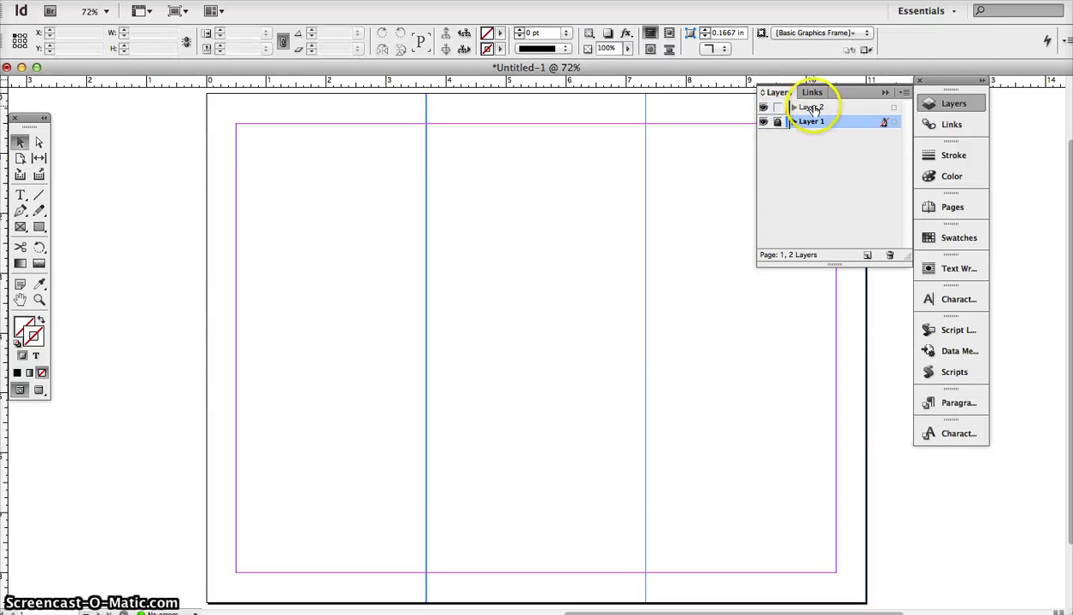
pyautogui.click(814, 109)
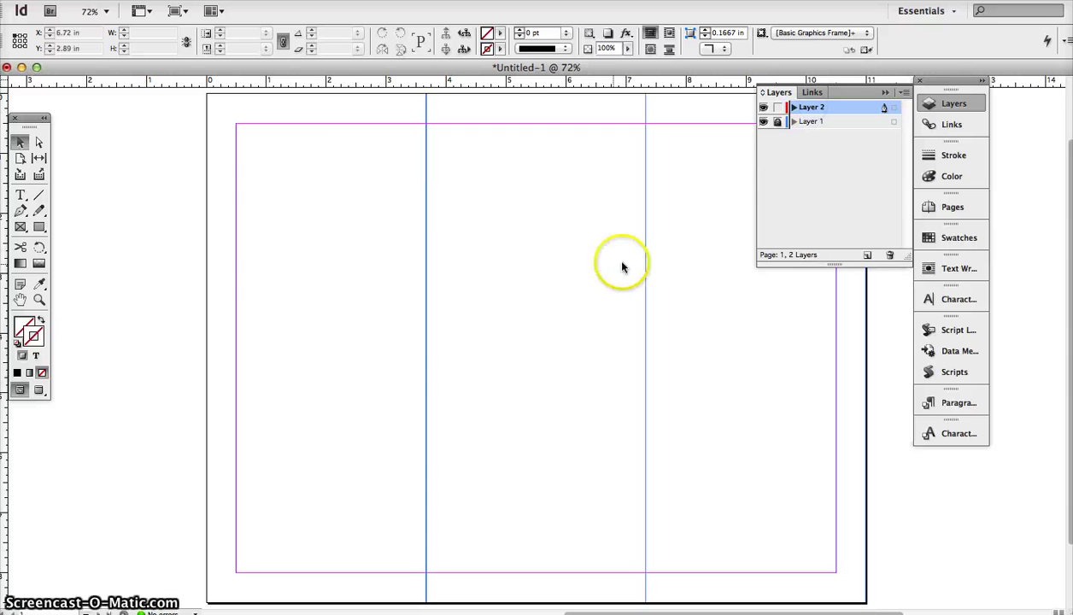
pyautogui.click(821, 124)
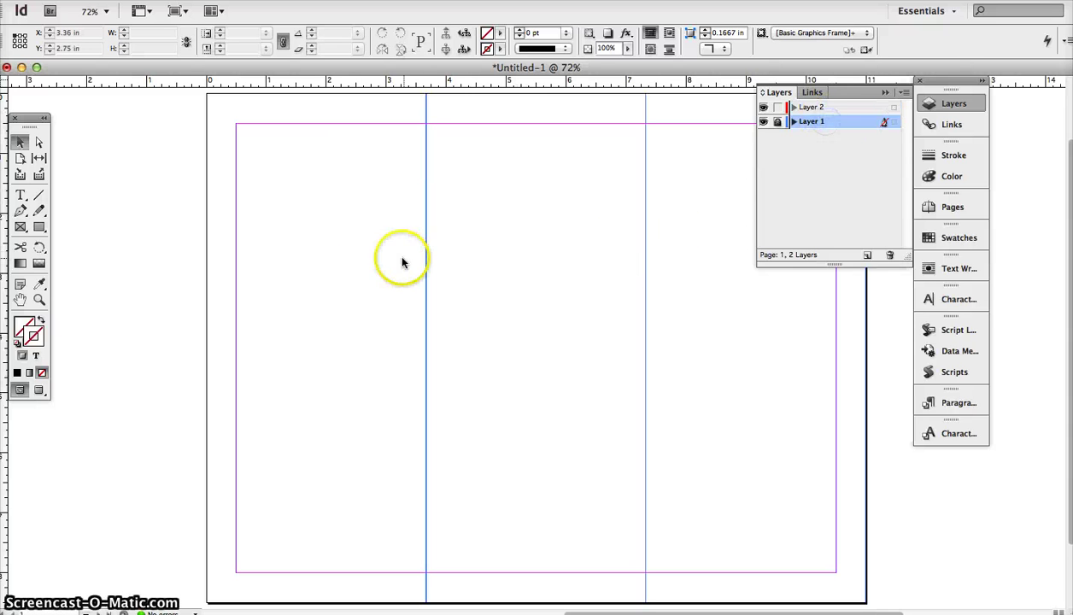
pyautogui.click(39, 227)
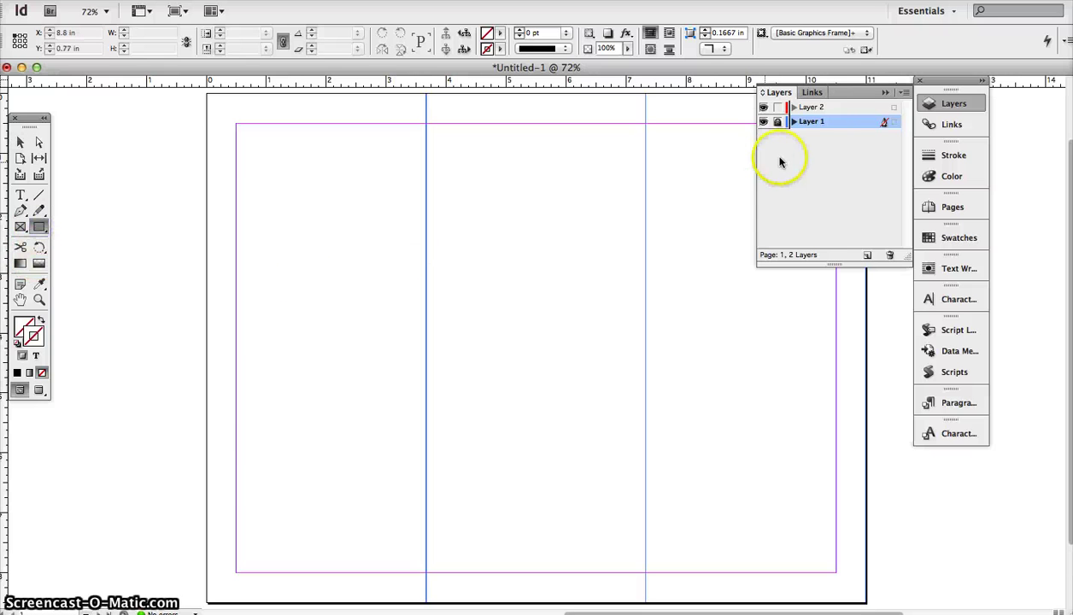
pyautogui.click(820, 109)
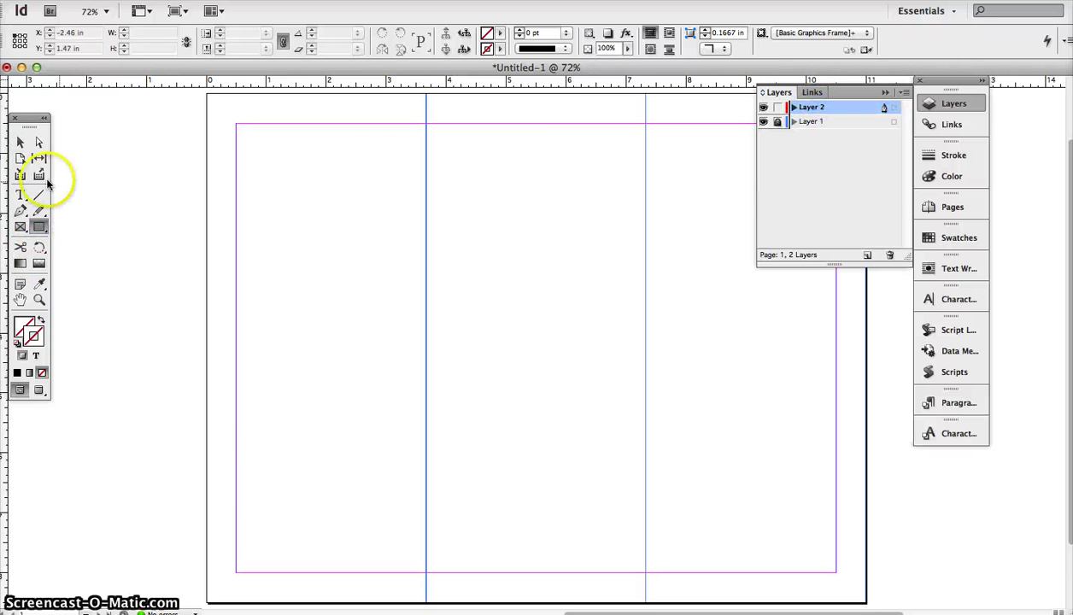
# Step: Draw a text frame in each of the first, second and third columns
pyautogui.click(21, 195)
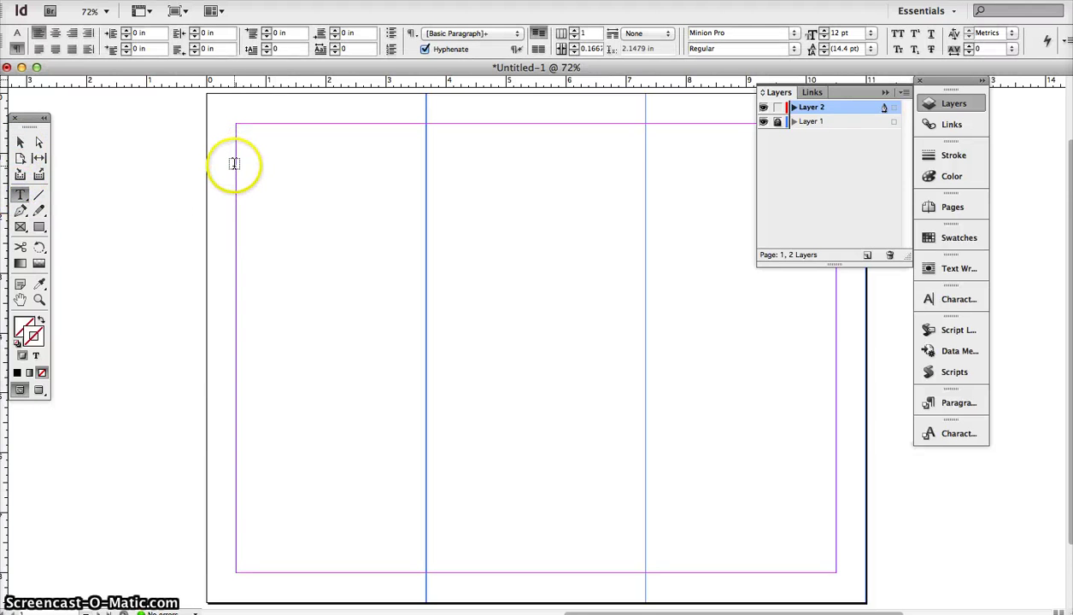
pyautogui.moveTo(235, 162); pyautogui.dragTo(406, 572)
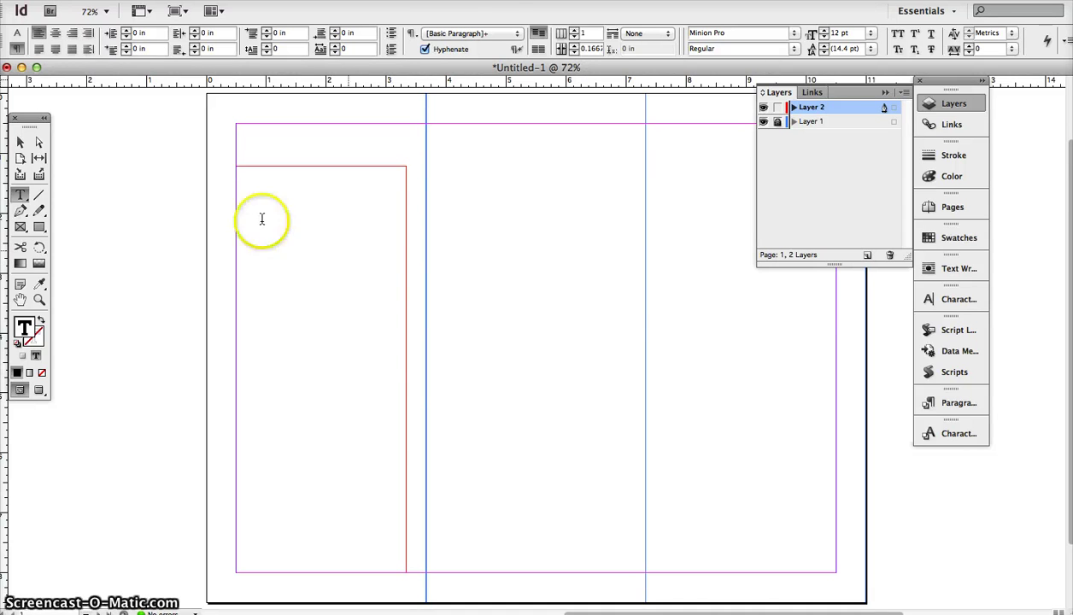
pyautogui.click(20, 144)
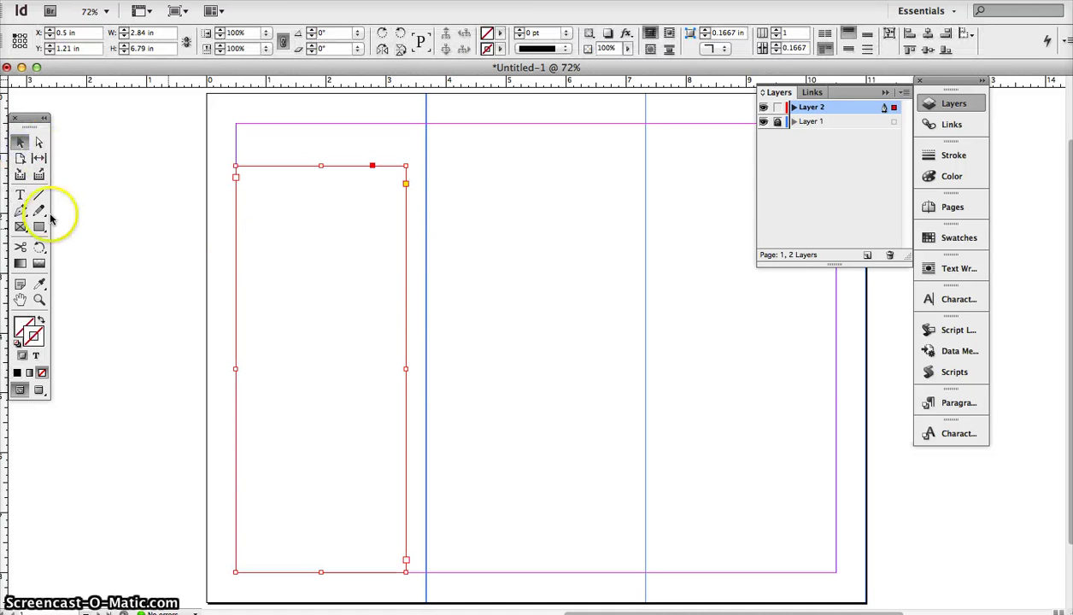
pyautogui.click(20, 195)
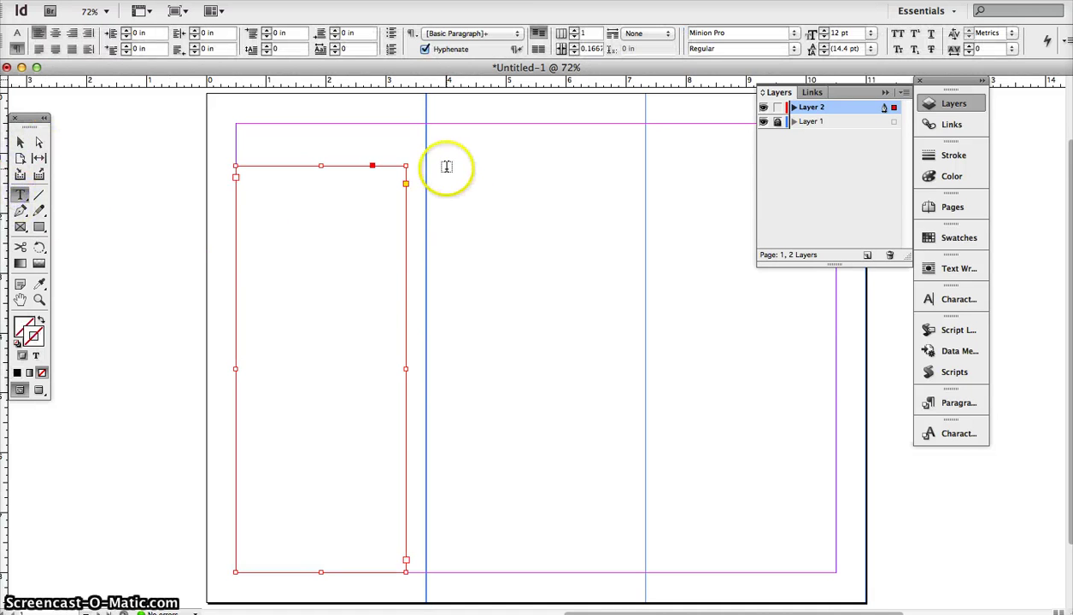
pyautogui.moveTo(442, 165); pyautogui.dragTo(621, 572)
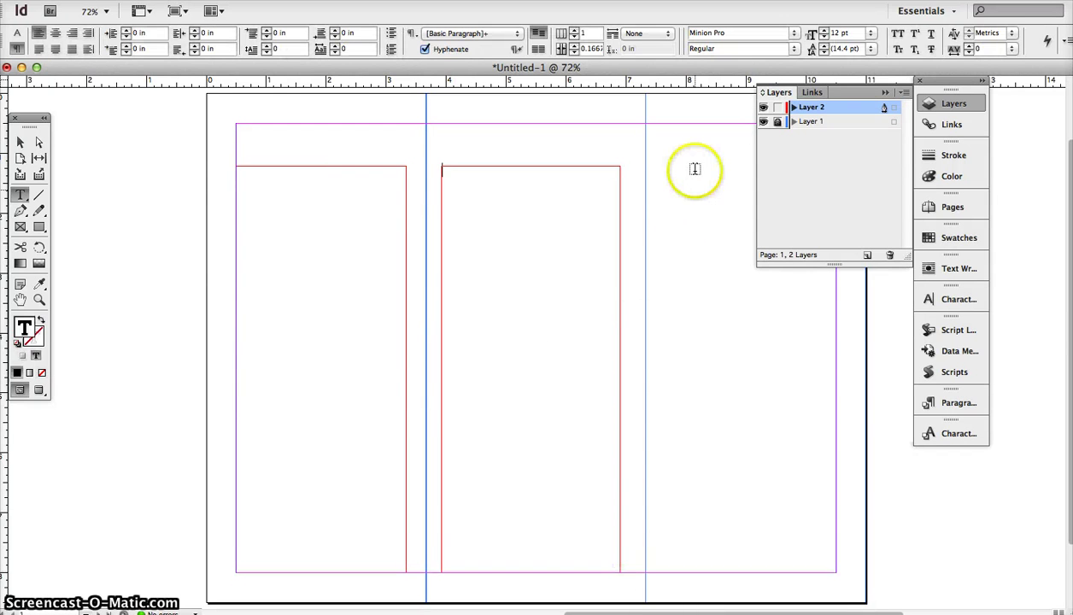
pyautogui.click(885, 93)
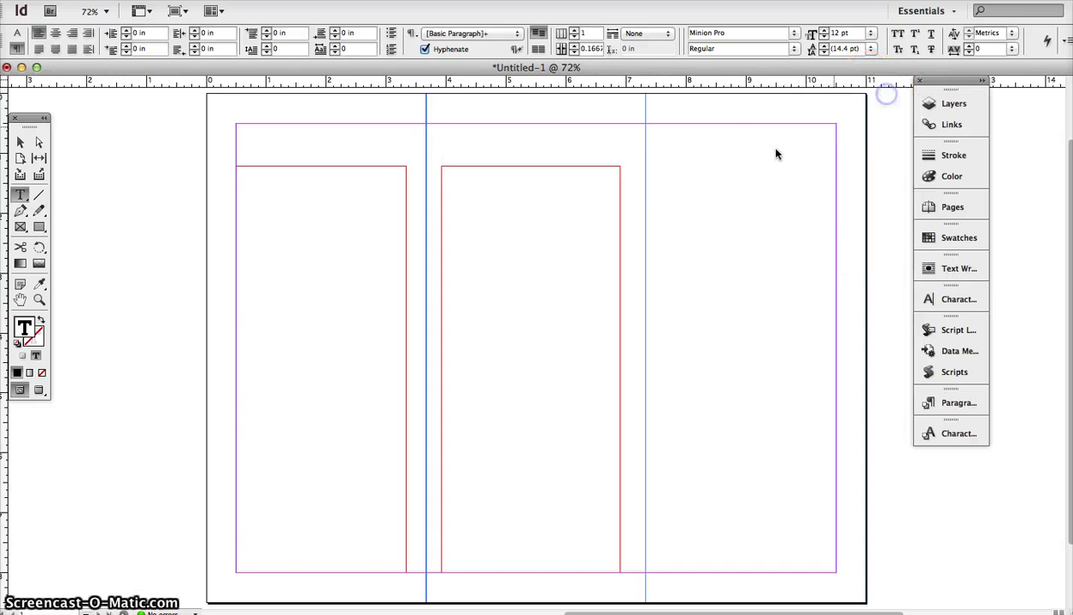
pyautogui.moveTo(660, 164); pyautogui.dragTo(833, 572)
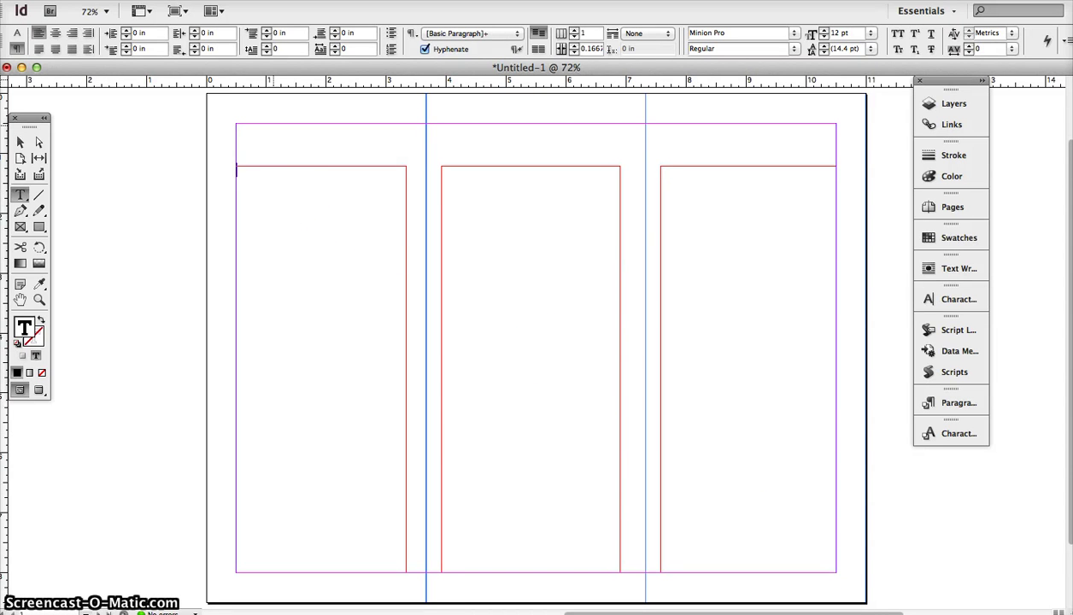
# Step: Fill the first frame with placeholder text, then copy and paste the story so it overflows
pyautogui.click(227, 0)
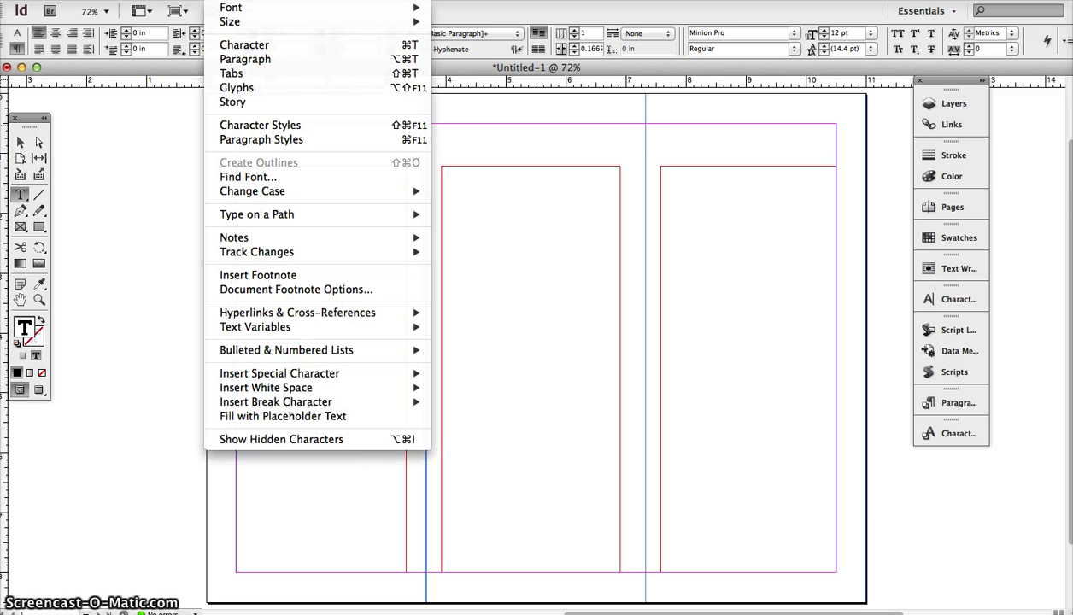
pyautogui.click(263, 422)
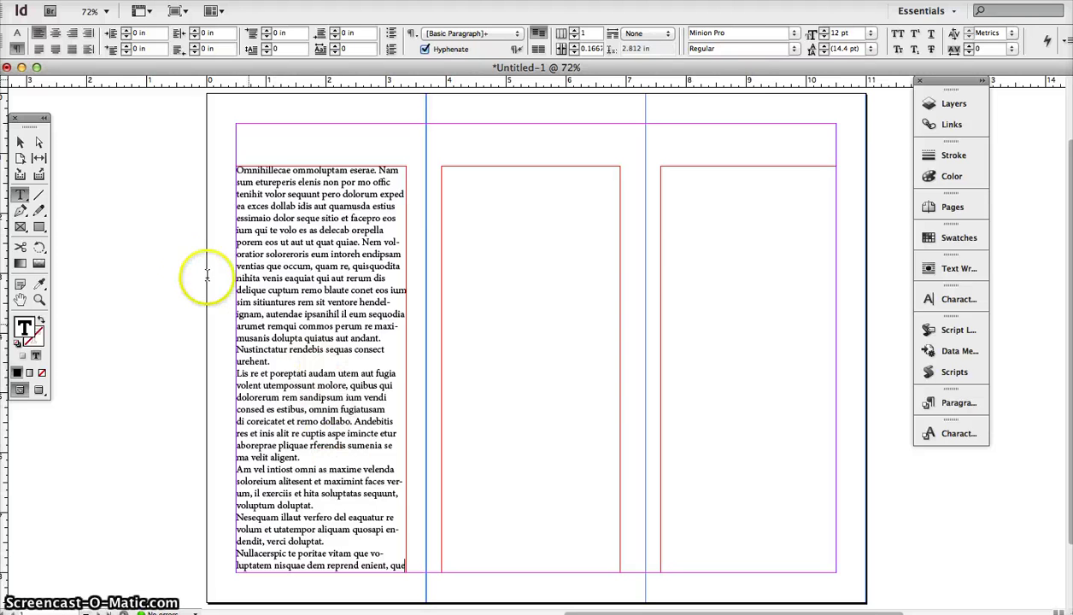
pyautogui.click(20, 143)
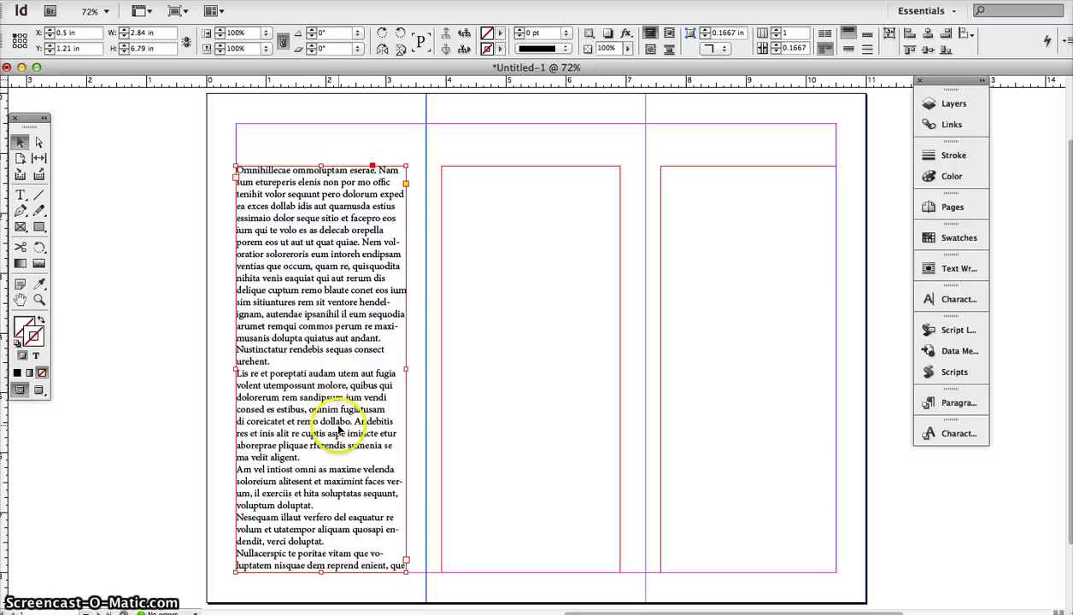
pyautogui.tripleClick(336, 462)
pyautogui.doubleClick(336, 462)
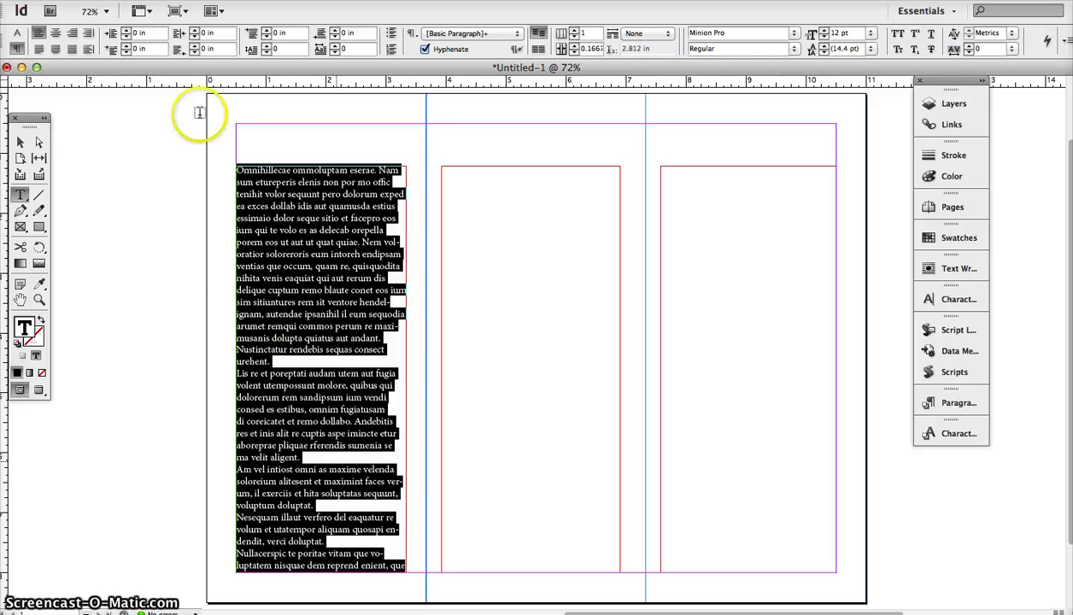
pyautogui.click(129, 1)
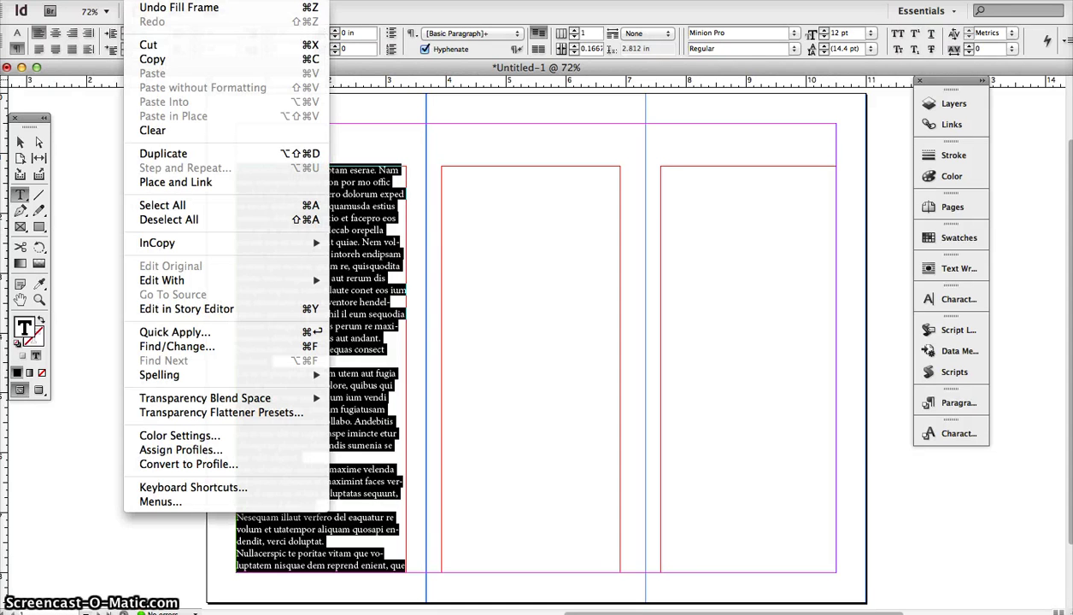
pyautogui.click(120, 64)
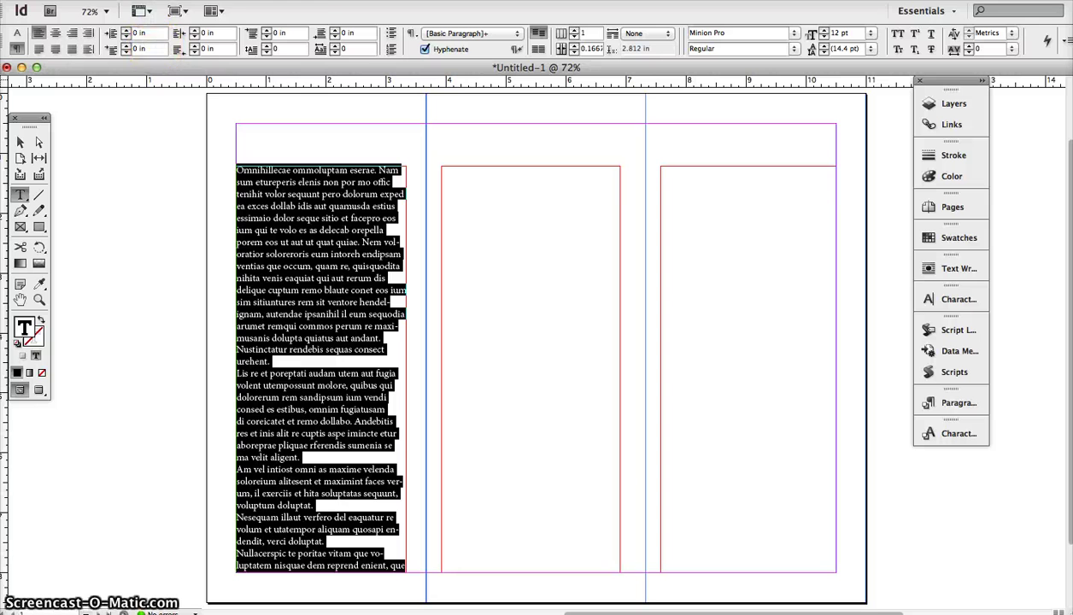
pyautogui.click(133, 2)
pyautogui.click(152, 73)
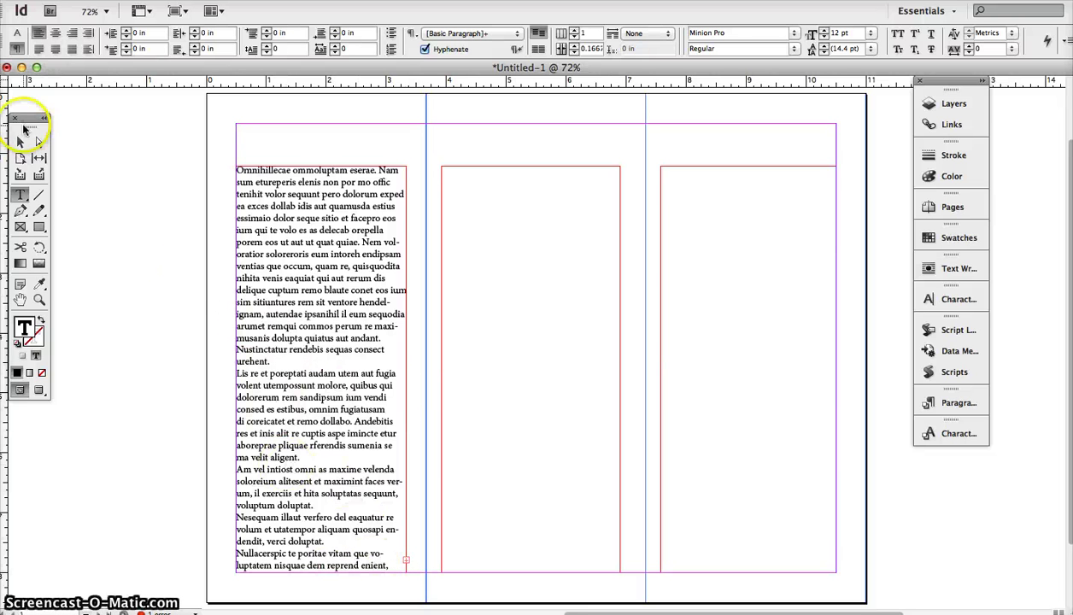
# Step: Select the first column's text frame and zoom in to 100%
pyautogui.click(21, 142)
pyautogui.press('super+1')
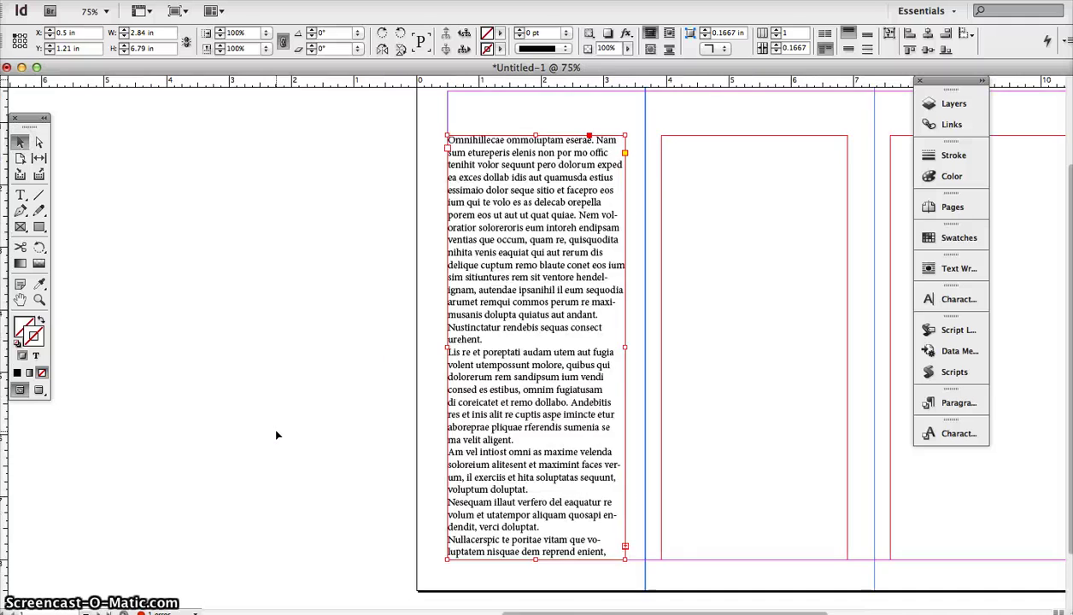
pyautogui.hscroll(5, 491, 516)
pyautogui.scroll(-4, 492, 516)
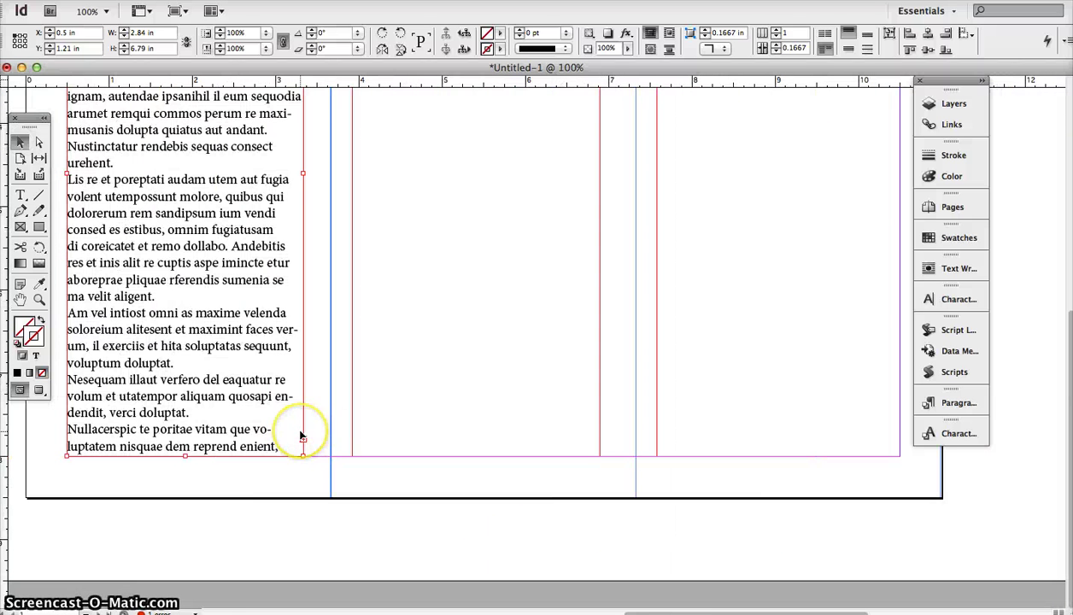
# Step: Zoom back to 75%, reselect the first text frame and load its overset text from the out port
pyautogui.hscroll(-5, 300, 435)
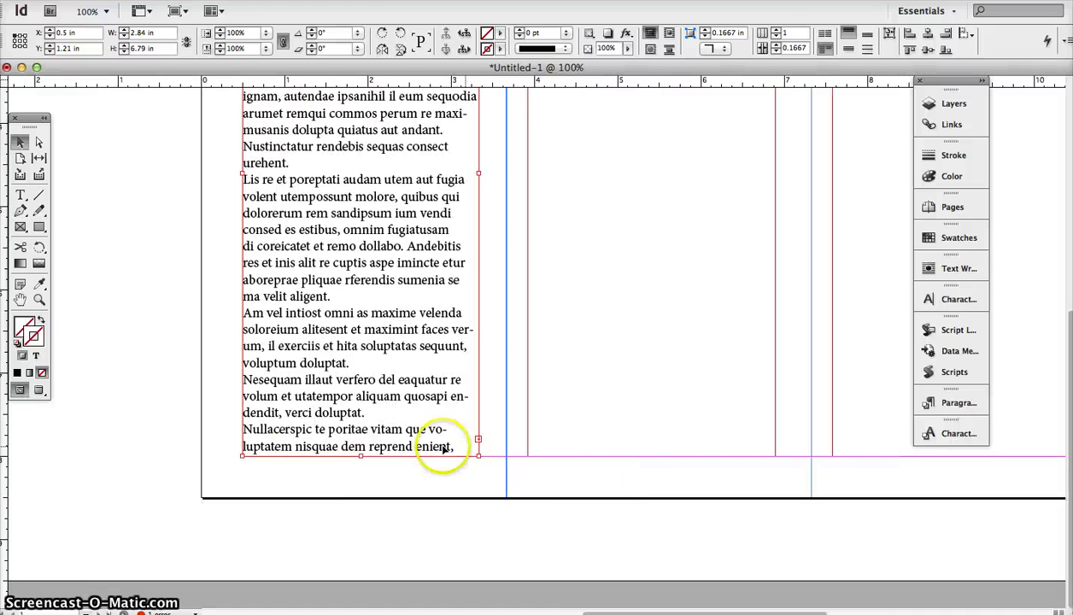
pyautogui.moveTo(363, 456)
pyautogui.mouseDown()
pyautogui.moveTo(363, 537)
pyautogui.moveTo(359, 457)
pyautogui.mouseUp()
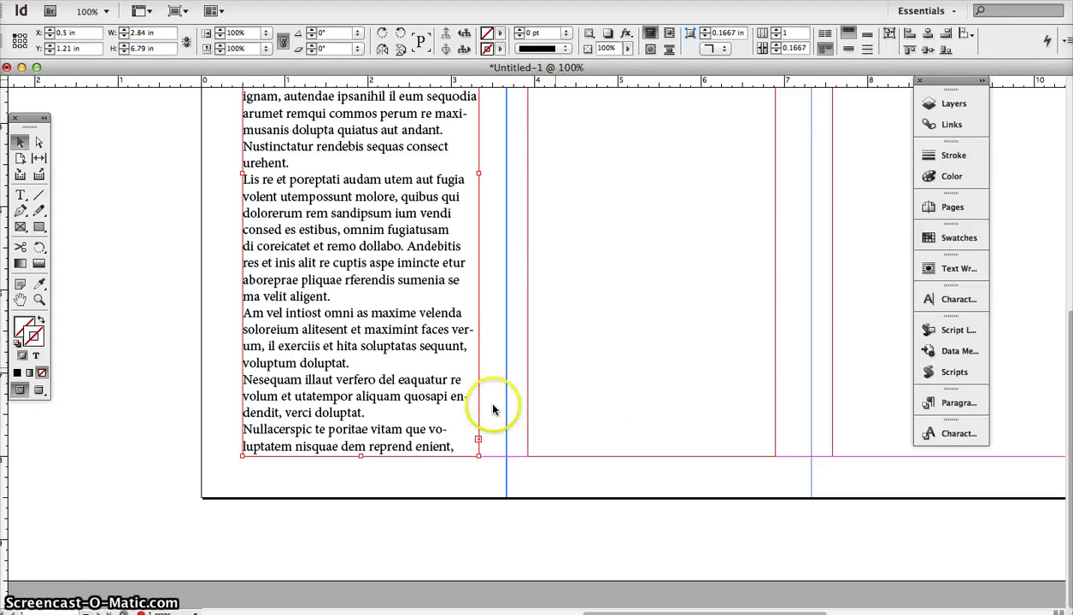
pyautogui.press('super+minus')
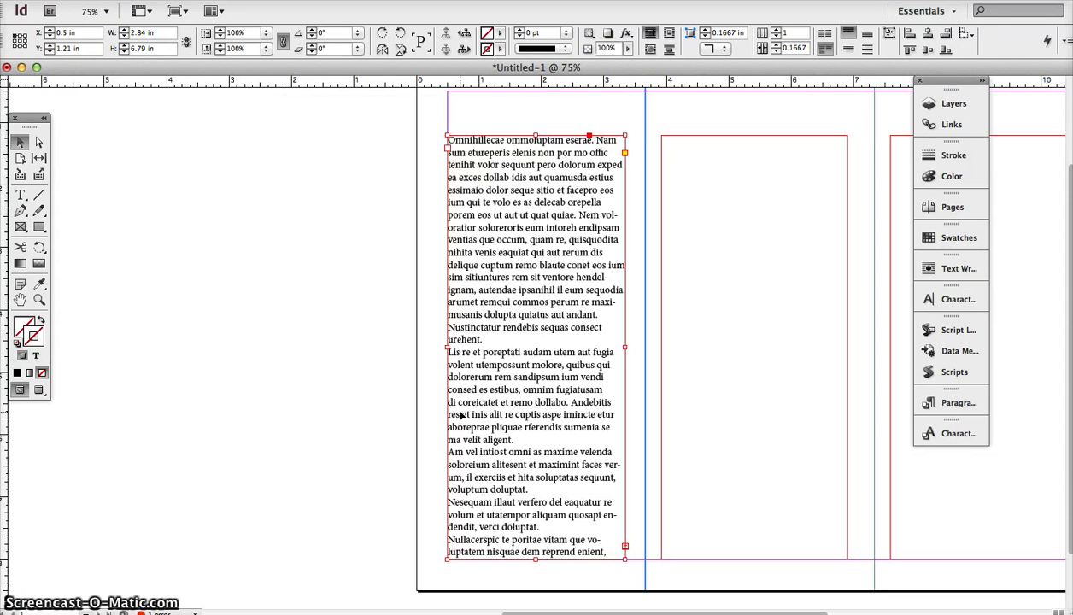
pyautogui.hscroll(5, 460, 415)
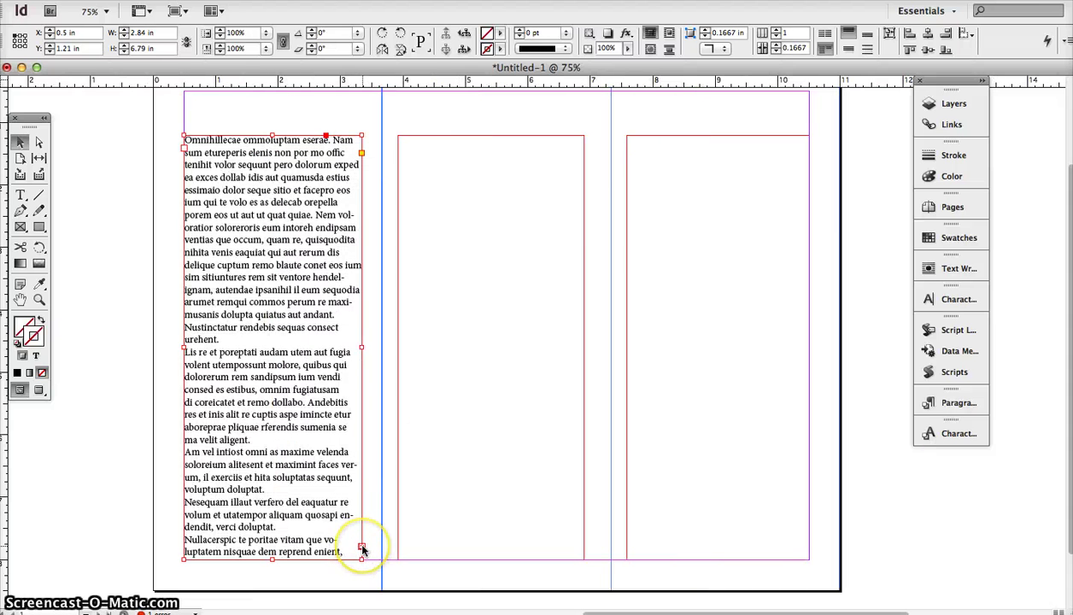
pyautogui.click(355, 574)
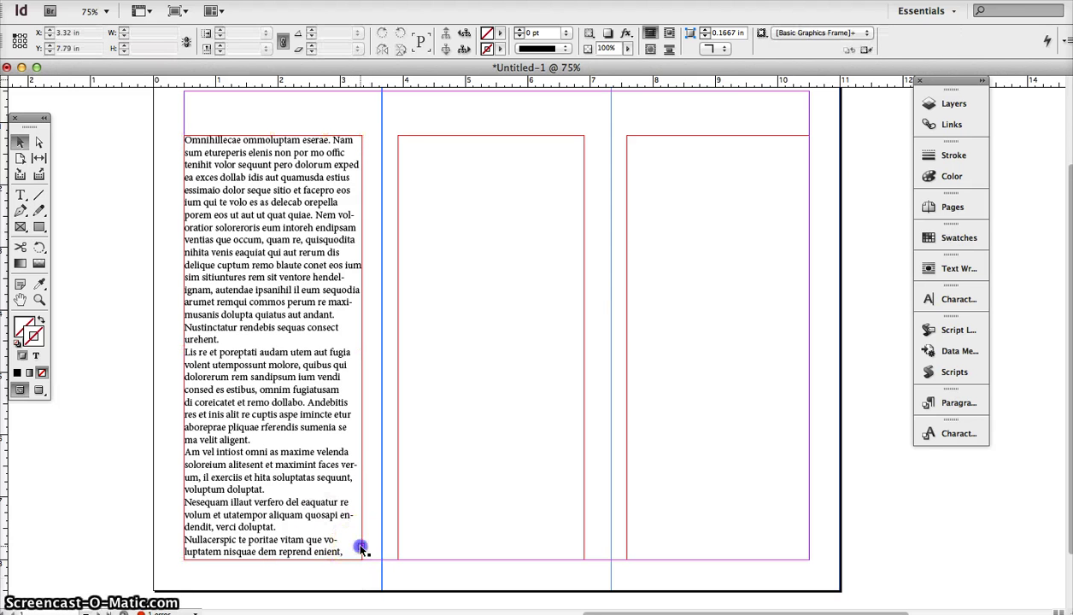
pyautogui.click(362, 548)
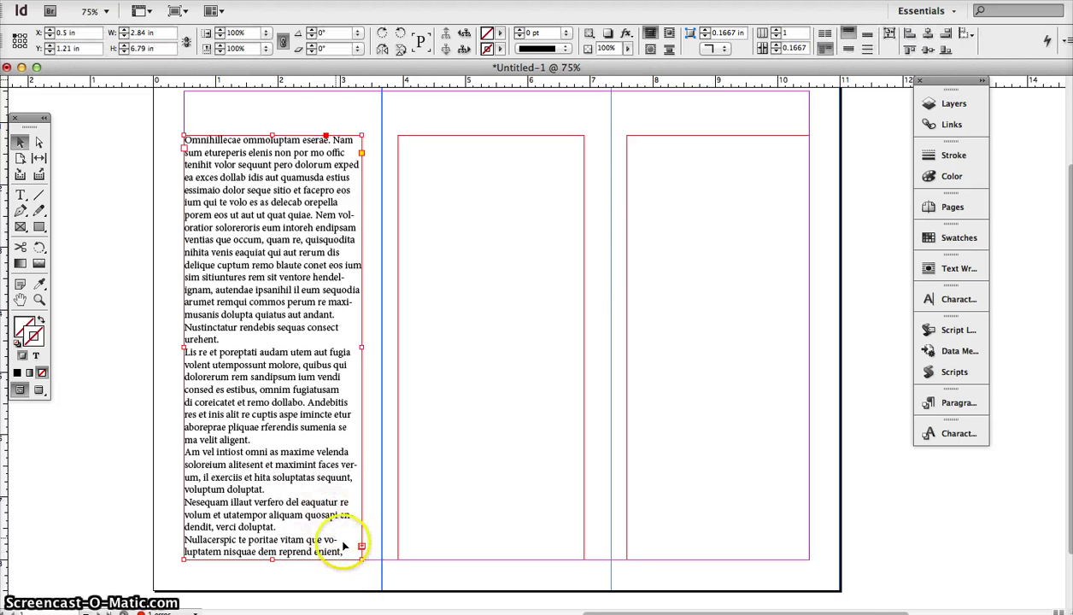
pyautogui.click(361, 546)
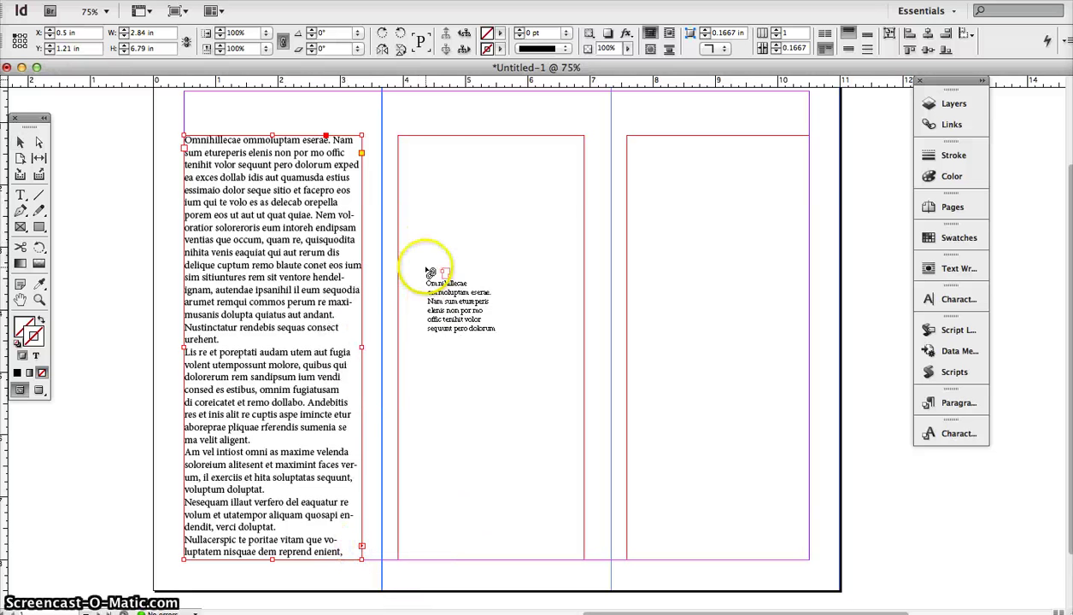
# Step: Thread the overflow into the second column's frame and paste extra text at its end
pyautogui.click(435, 162)
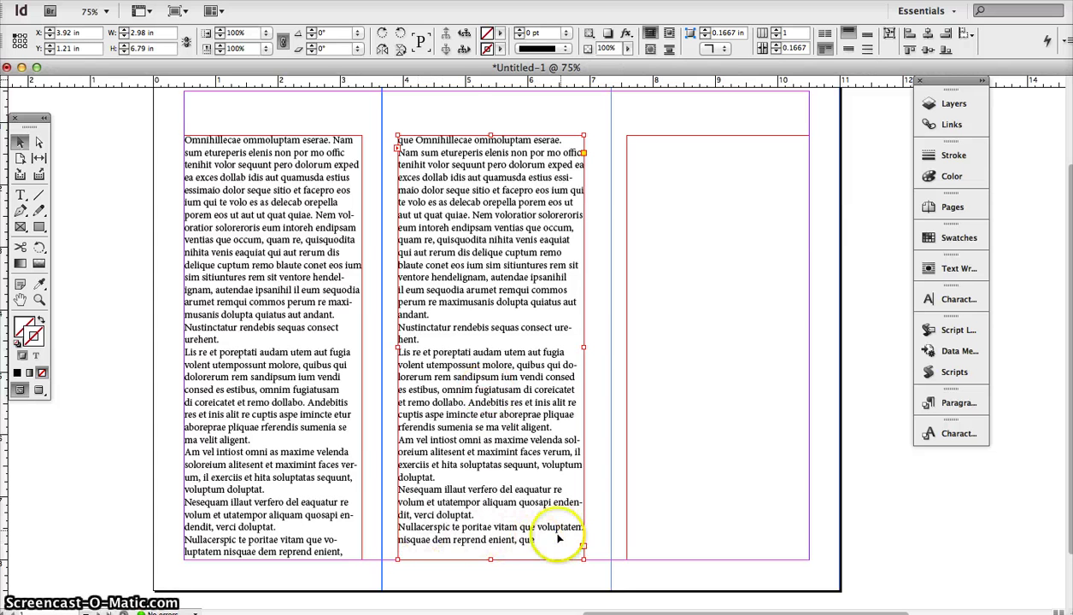
pyautogui.doubleClick(535, 544)
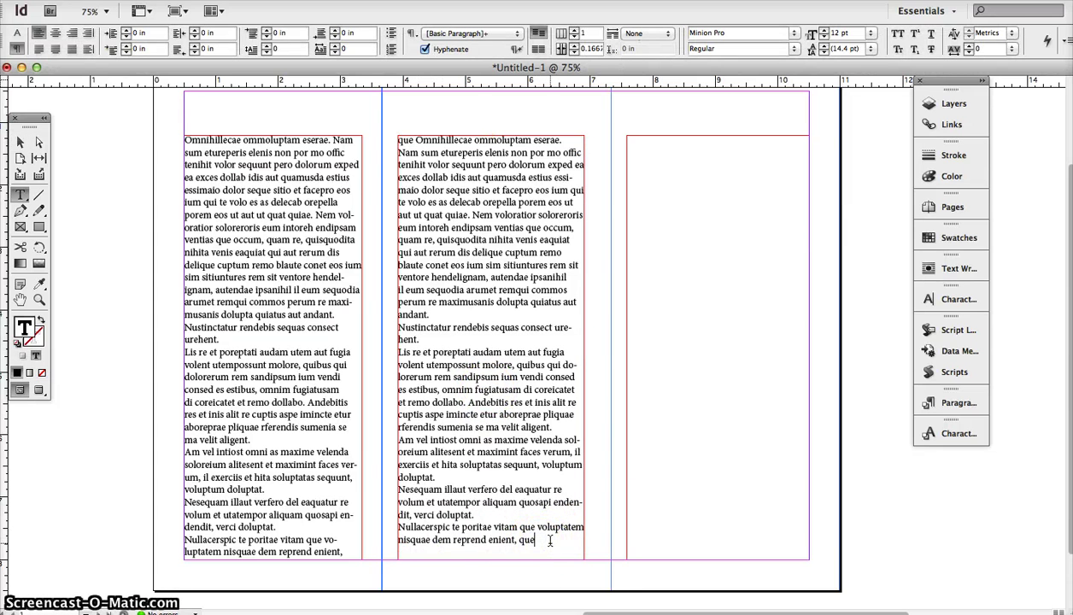
pyautogui.press('super+v')
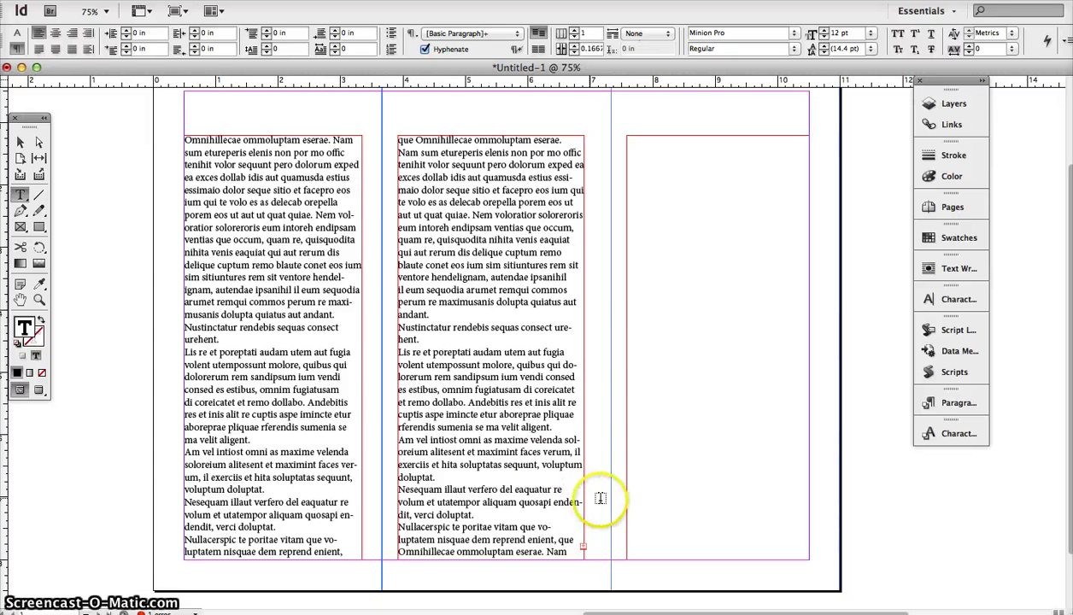
pyautogui.click(582, 546)
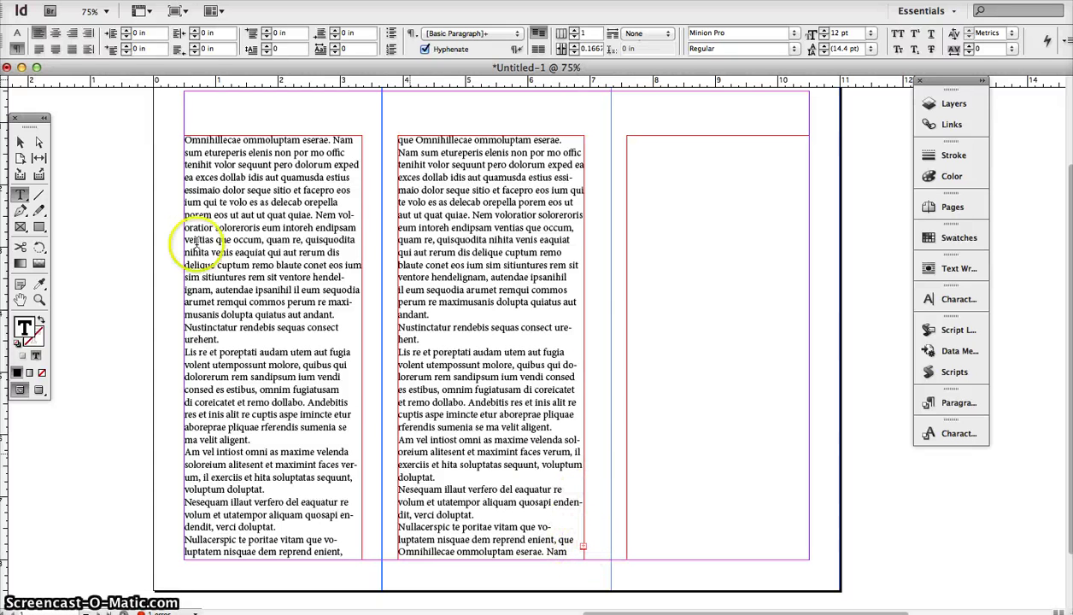
# Step: Load the second frame's overset text and thread it into the third-column frame
pyautogui.click(20, 145)
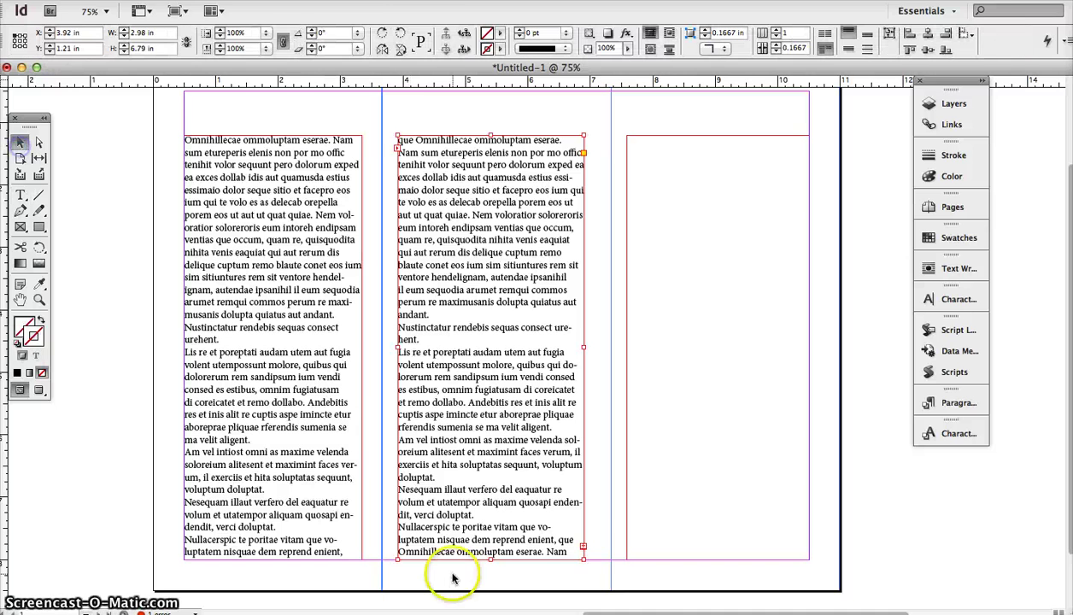
pyautogui.click(582, 547)
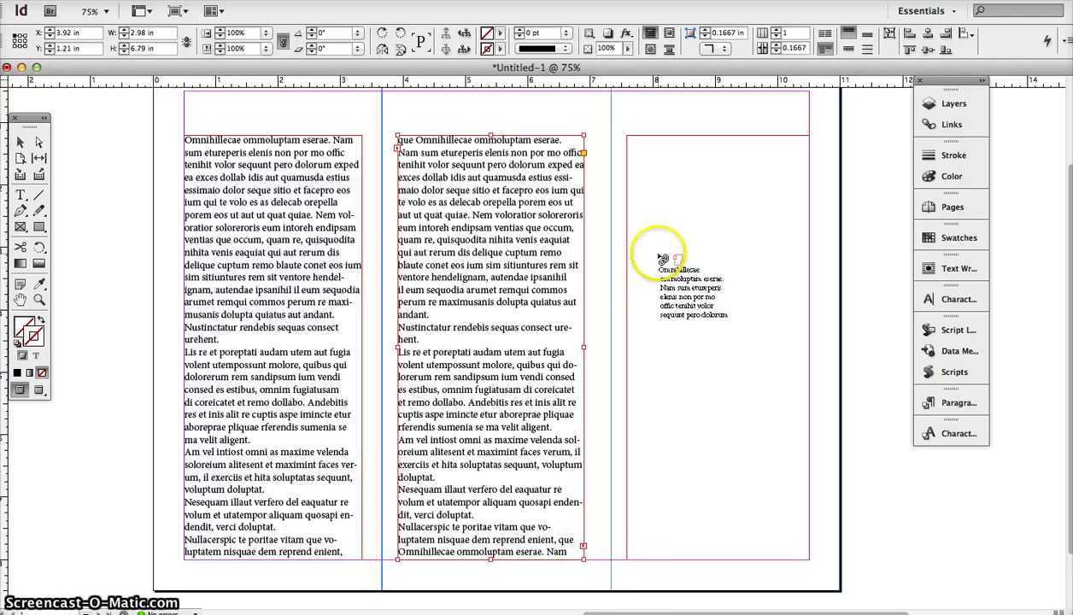
pyautogui.click(663, 180)
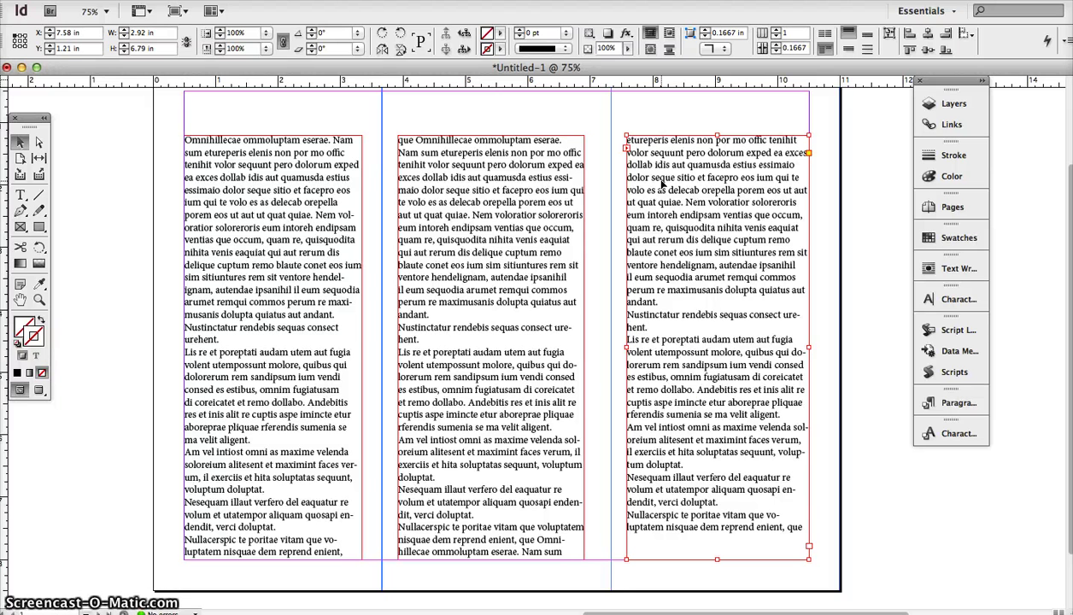
pyautogui.doubleClick(279, 229)
pyautogui.moveTo(220, 177); pyautogui.dragTo(809, 535)
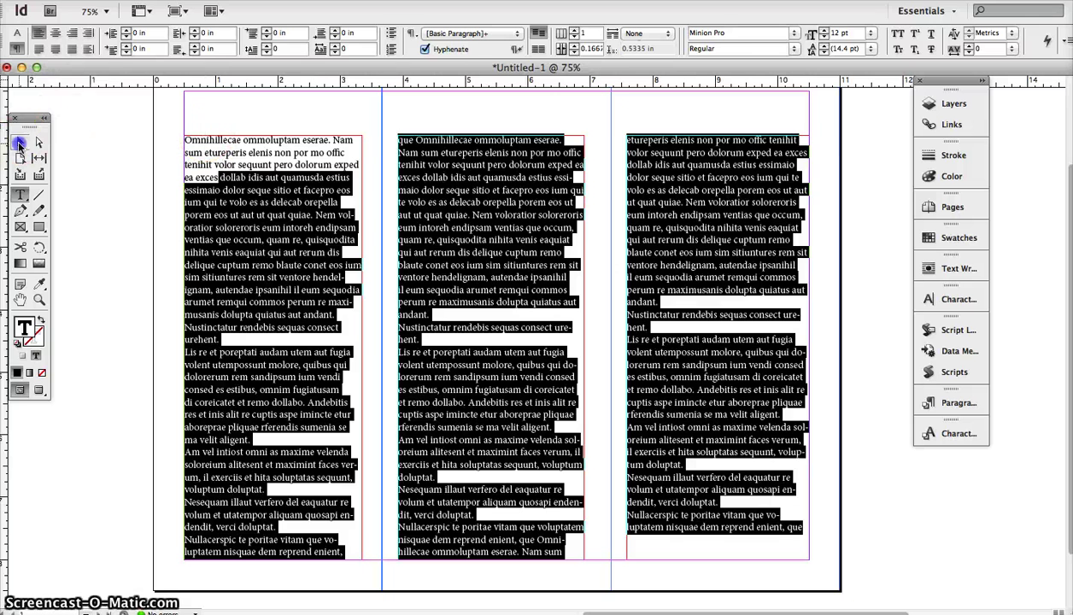
pyautogui.click(20, 143)
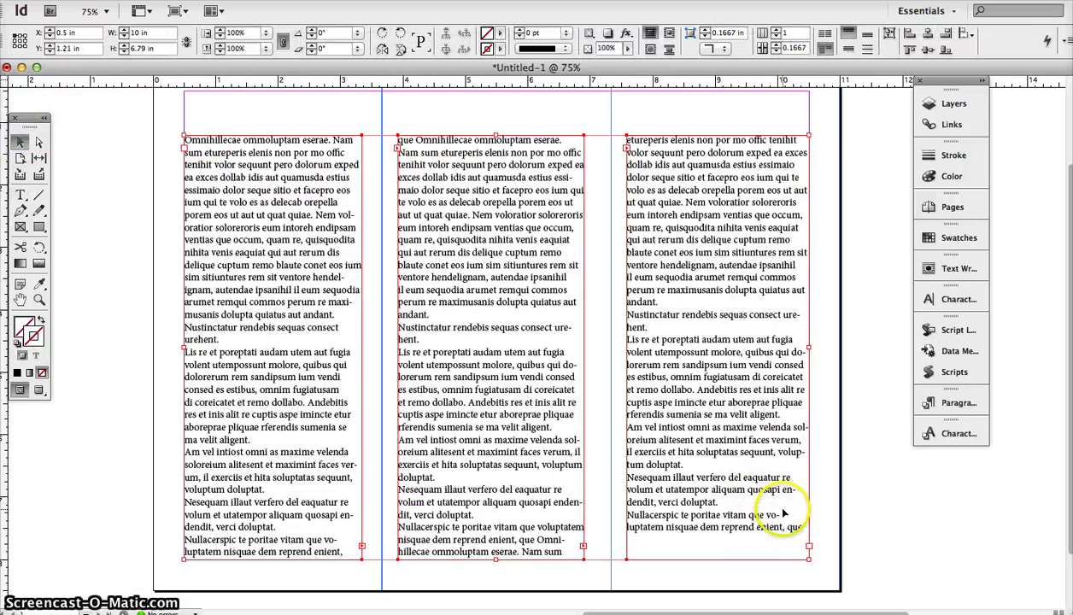
pyautogui.click(773, 202)
pyautogui.click(826, 210)
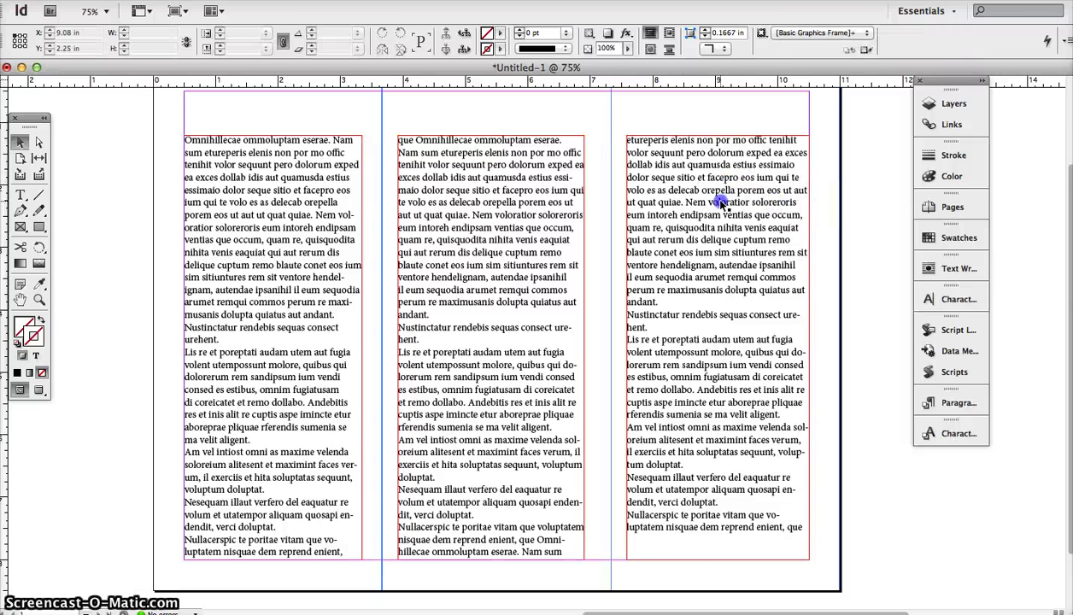
pyautogui.click(720, 203)
pyautogui.moveTo(717, 555)
pyautogui.mouseDown()
pyautogui.moveTo(718, 425)
pyautogui.moveTo(717, 559)
pyautogui.mouseUp()
pyautogui.click(805, 401)
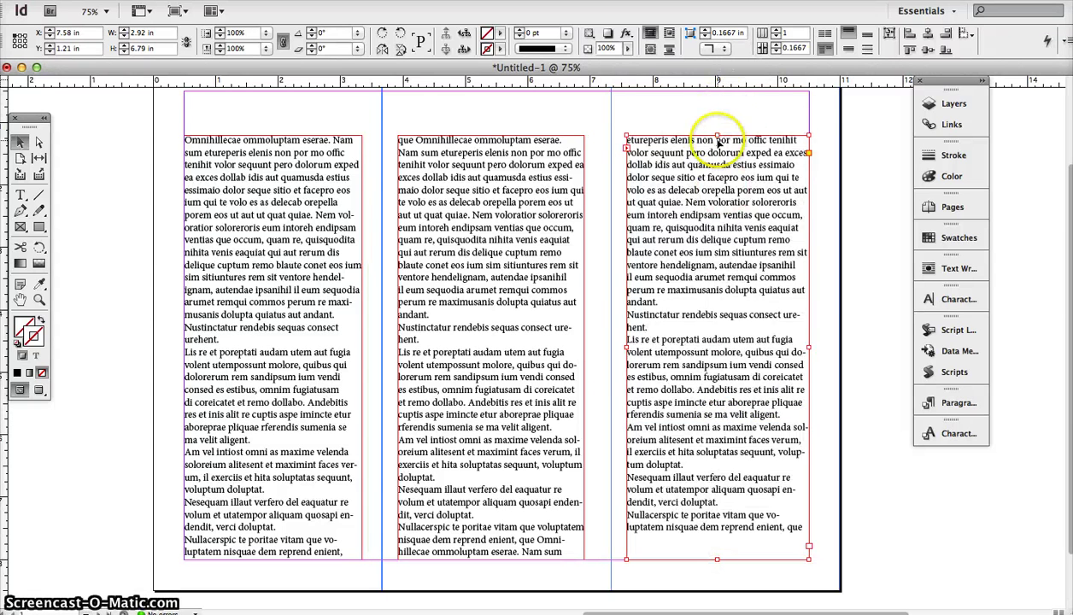
pyautogui.moveTo(716, 136); pyautogui.dragTo(716, 91)
pyautogui.click(579, 160)
pyautogui.moveTo(491, 136); pyautogui.dragTo(490, 207)
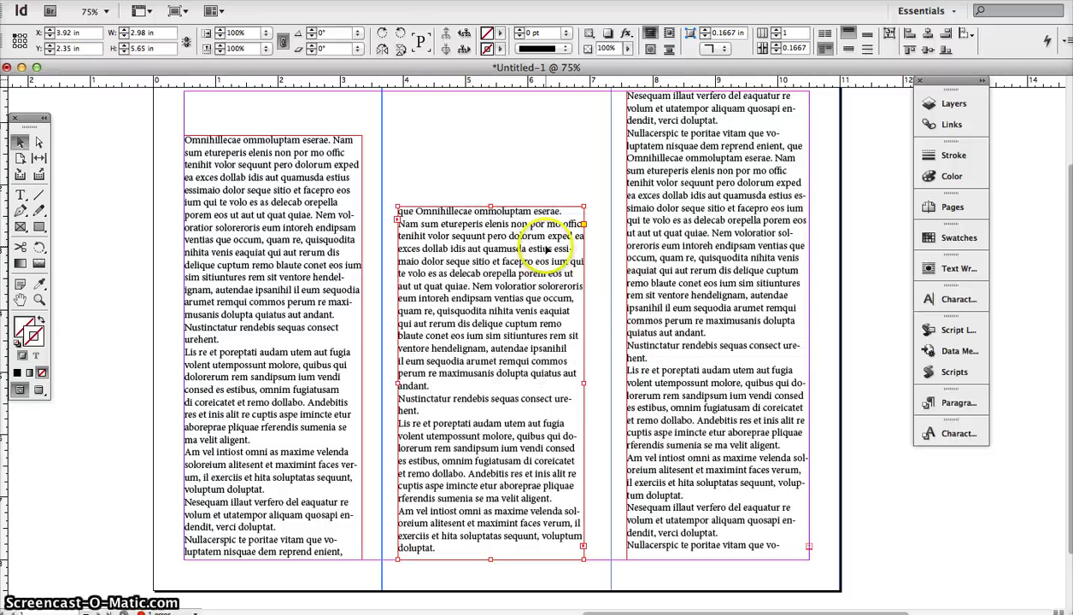
pyautogui.press('super+z')
pyautogui.press('super+z')
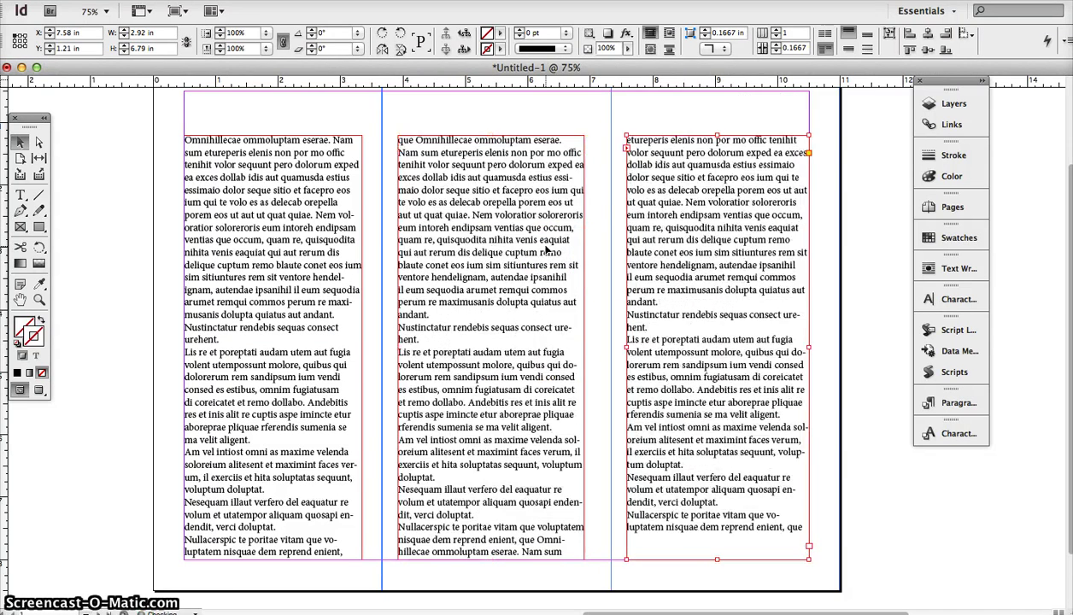
pyautogui.doubleClick(699, 459)
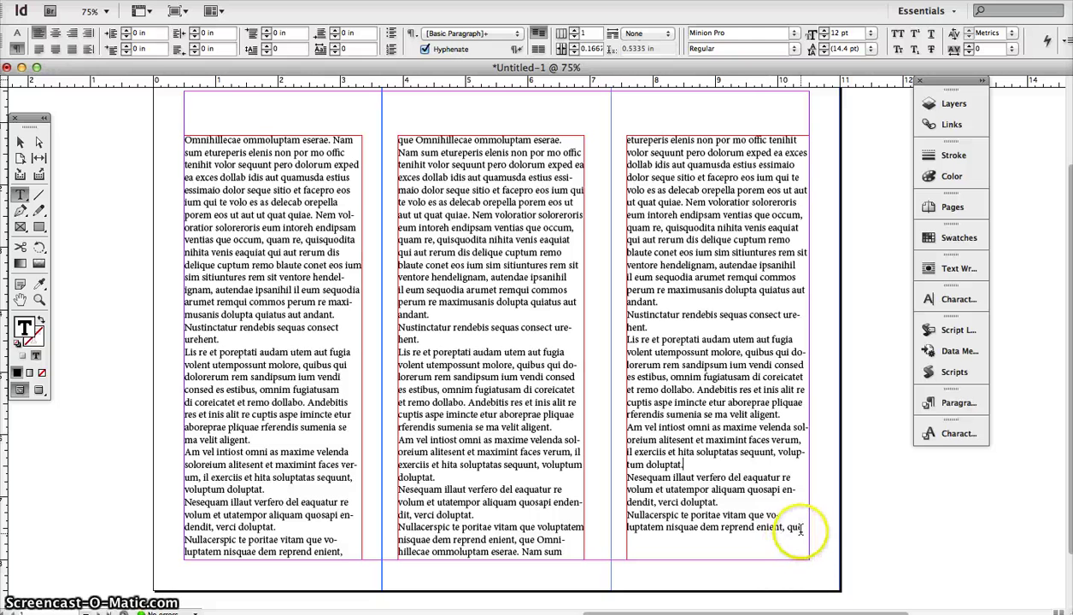
pyautogui.moveTo(794, 530); pyautogui.dragTo(181, 140)
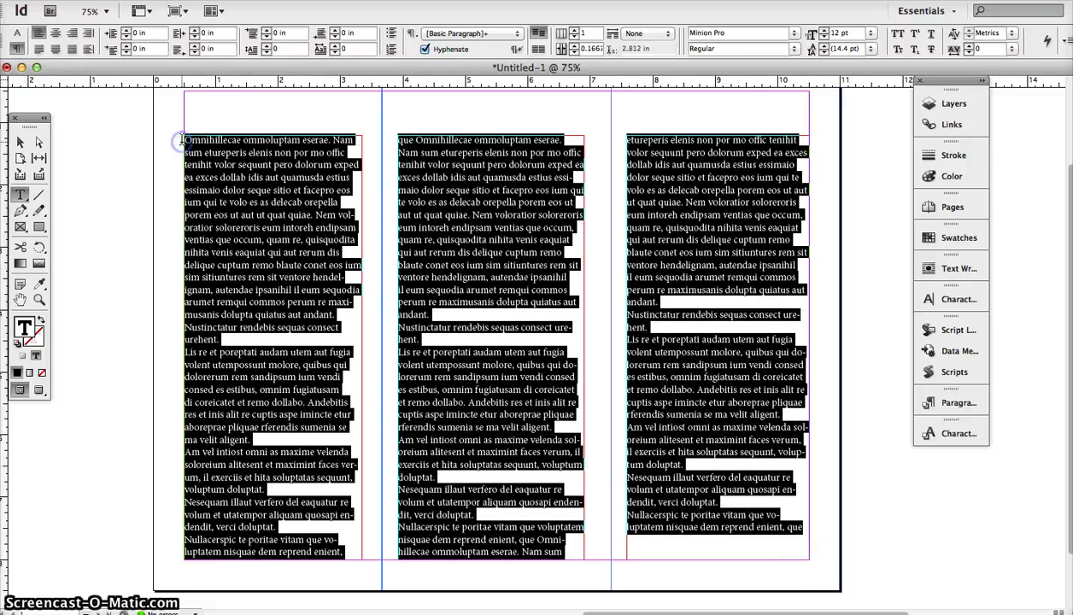
pyautogui.click(19, 143)
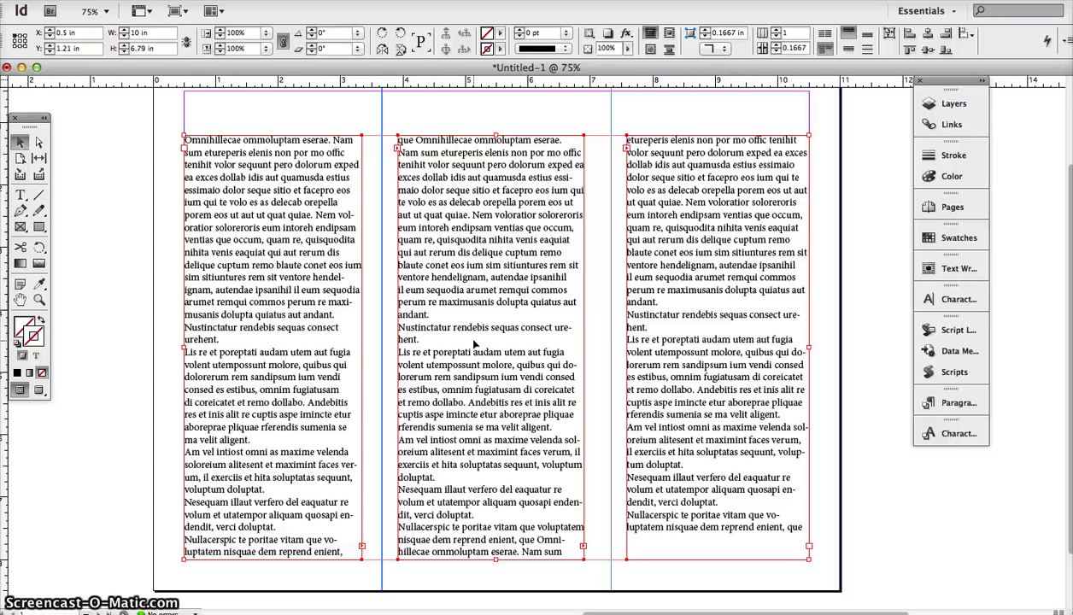
# Step: Draw a picture frame atop column 1, stretching it from X 0 to 3.66 in wide
pyautogui.click(20, 229)
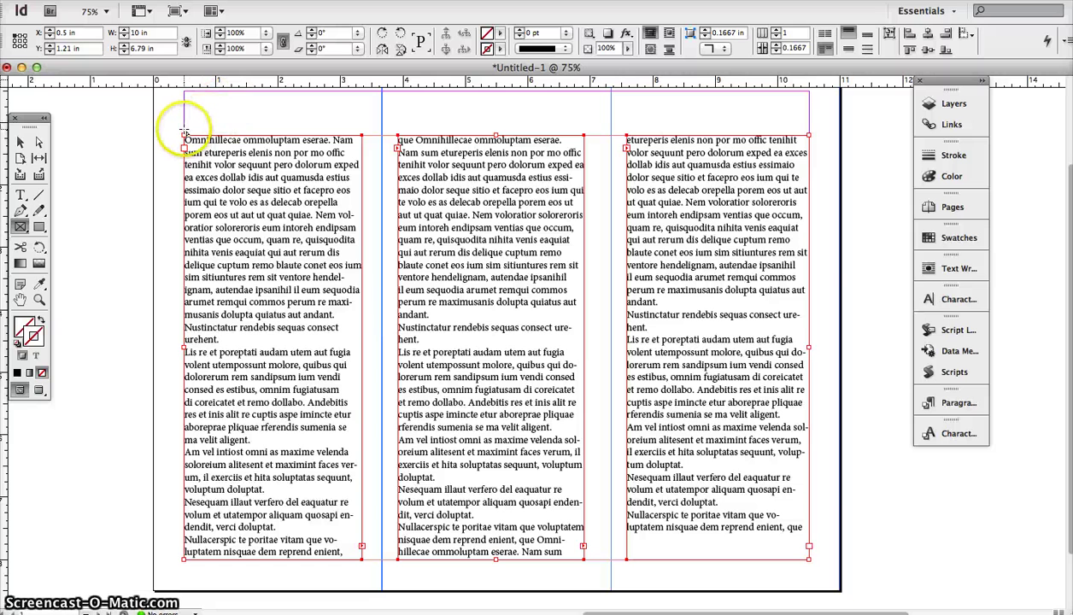
pyautogui.moveTo(182, 135); pyautogui.dragTo(363, 353)
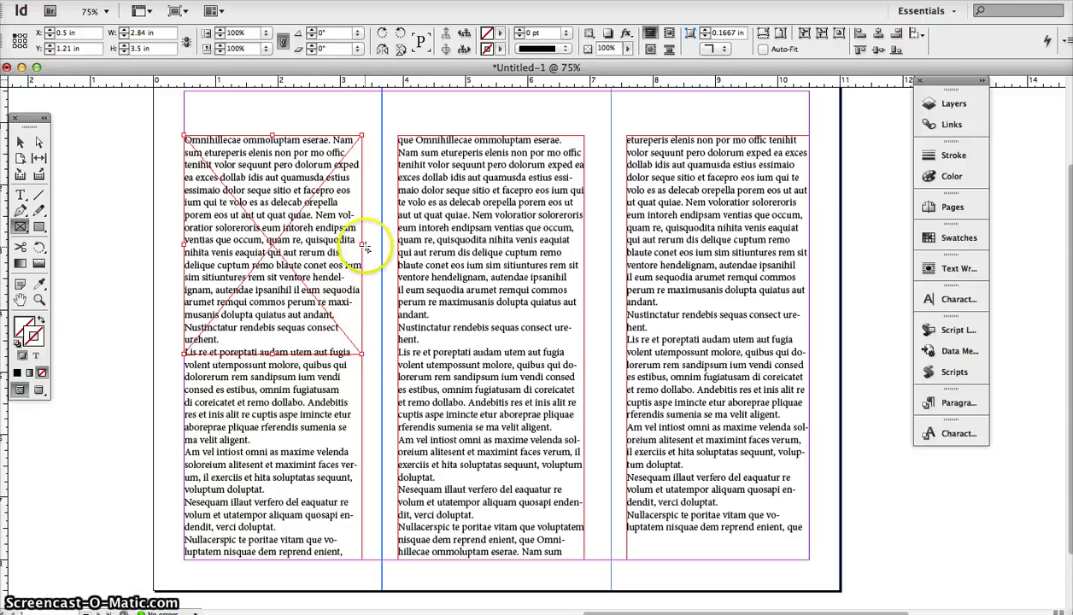
pyautogui.click(21, 142)
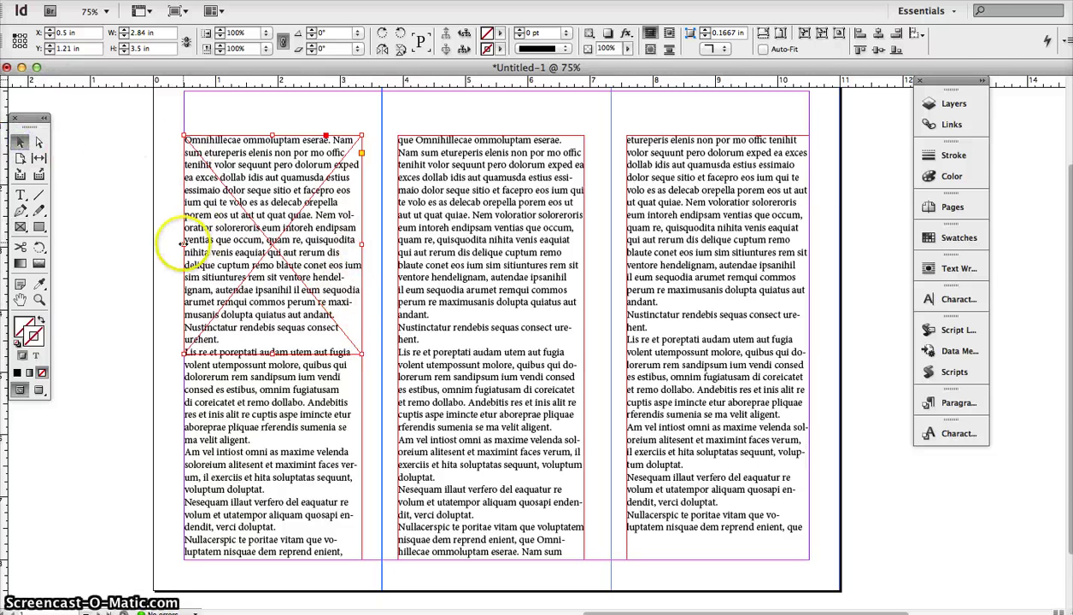
pyautogui.moveTo(182, 245); pyautogui.dragTo(152, 245)
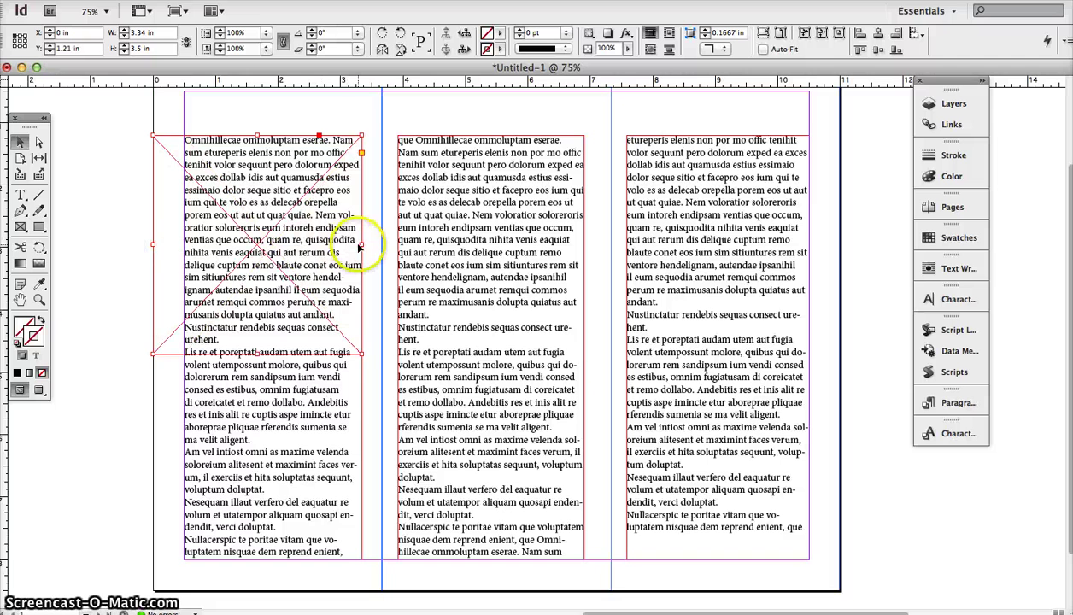
pyautogui.moveTo(362, 245); pyautogui.dragTo(381, 245)
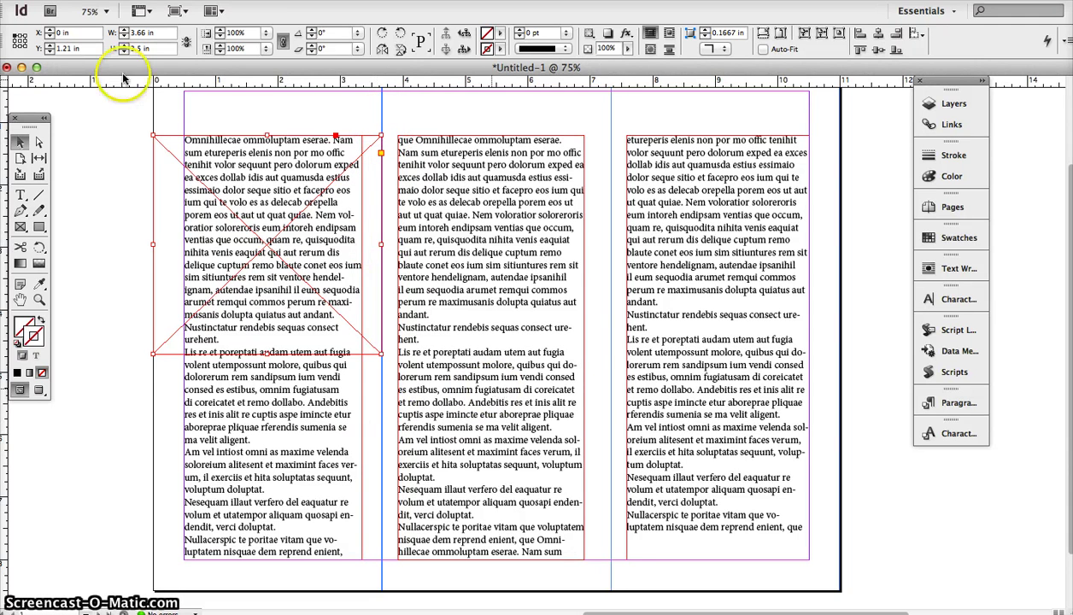
# Step: Place car.jpg from the Flowing Text into Multiple Boxes images folder into the selected frame
pyautogui.click(107, 1)
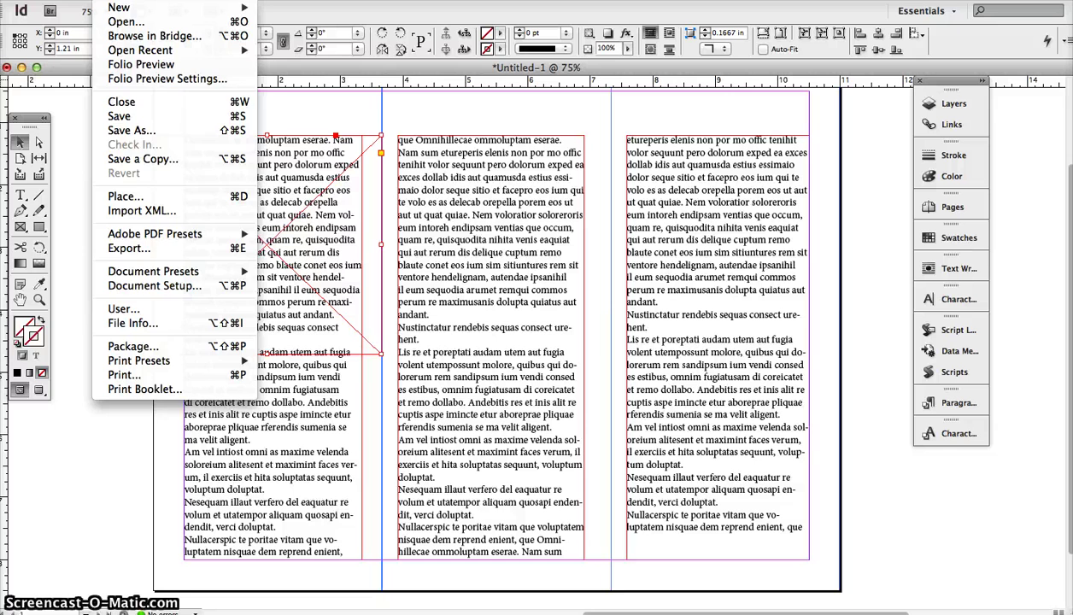
pyautogui.click(130, 199)
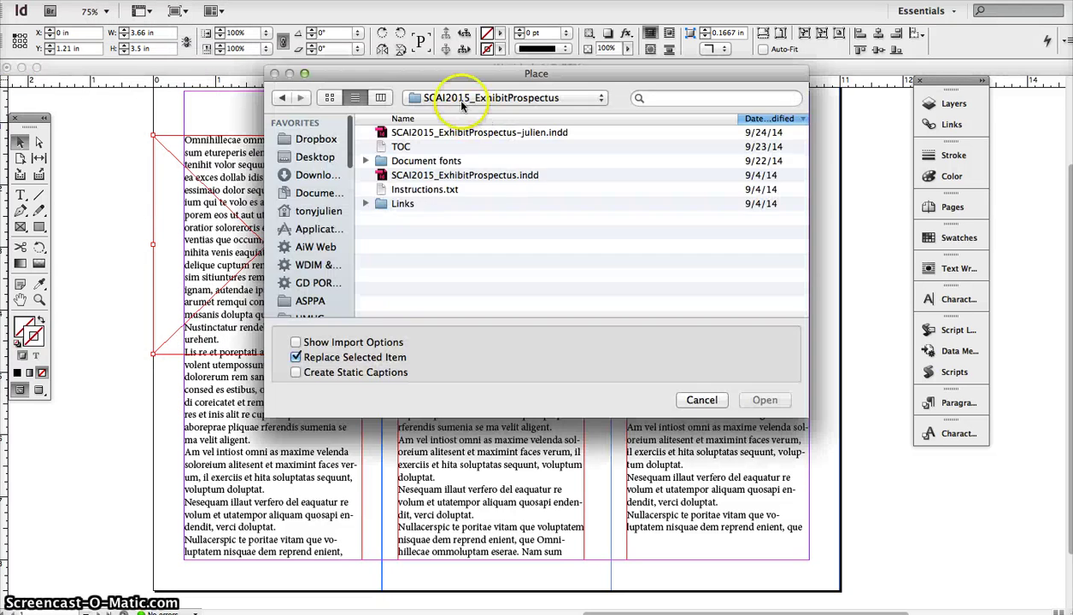
pyautogui.click(439, 96)
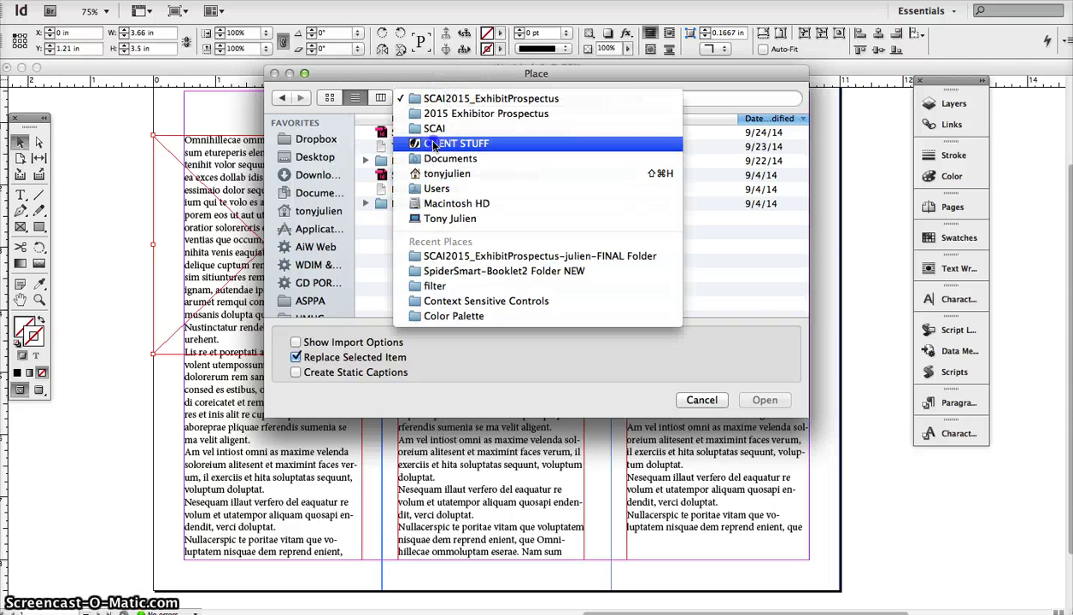
pyautogui.click(333, 256)
pyautogui.scroll(-3, 318, 270)
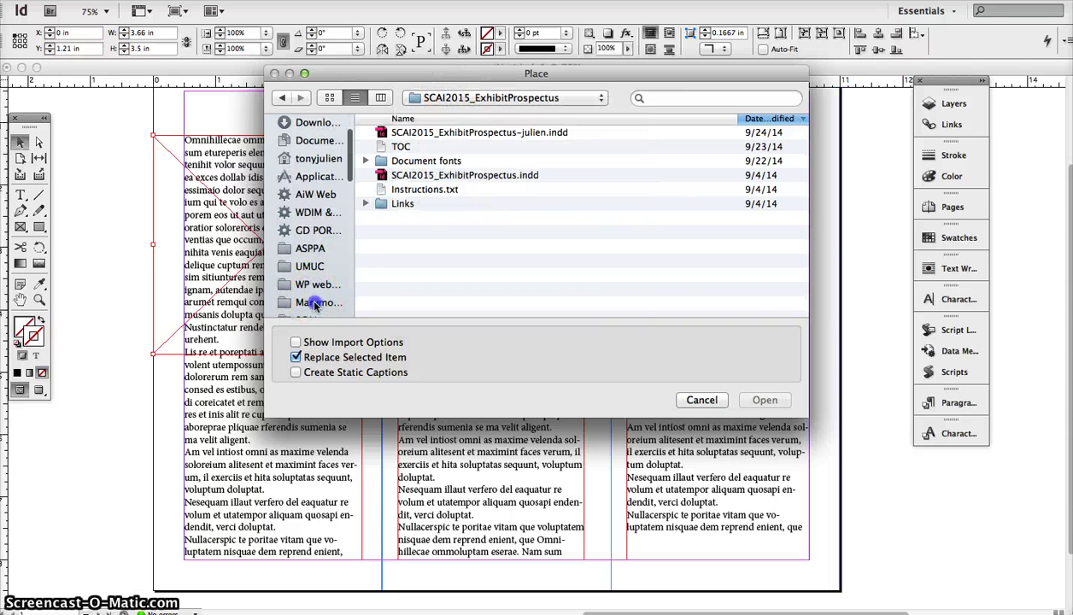
pyautogui.click(315, 305)
pyautogui.click(408, 148)
pyautogui.doubleClick(410, 147)
pyautogui.doubleClick(445, 135)
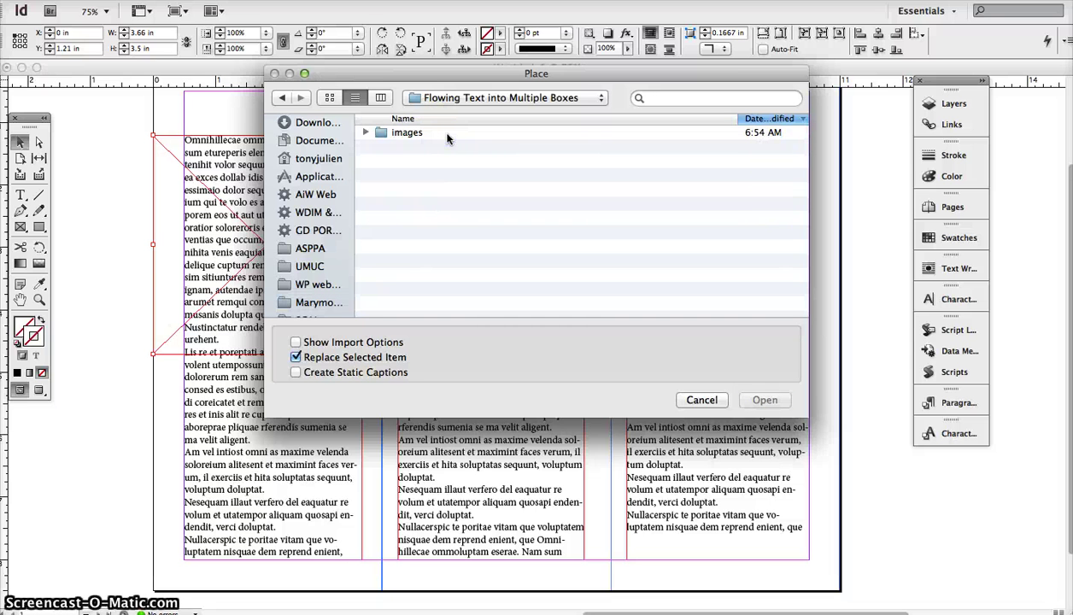
pyautogui.doubleClick(412, 135)
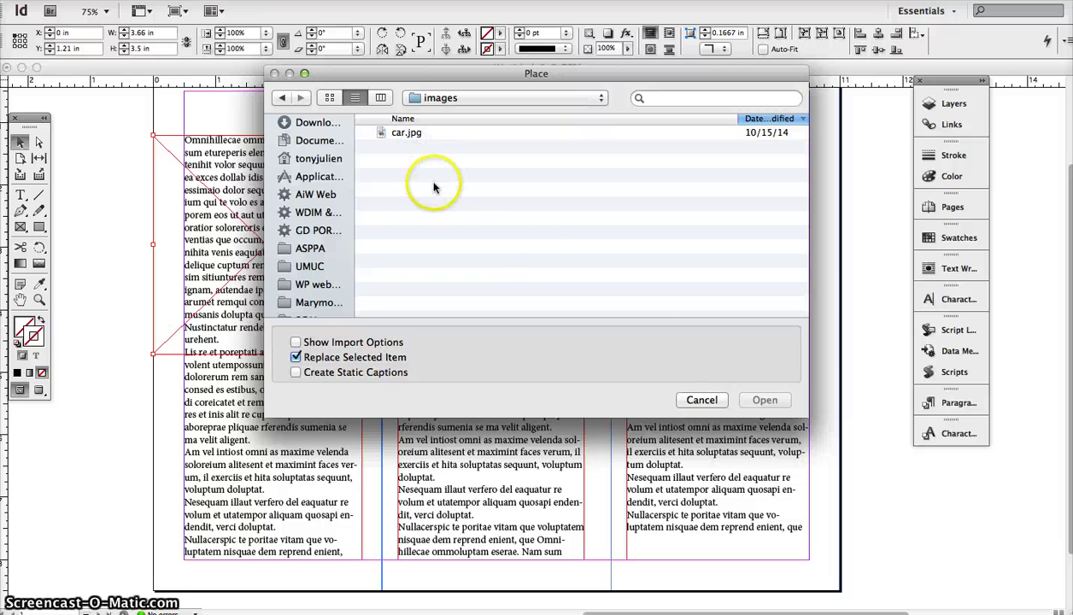
pyautogui.click(401, 133)
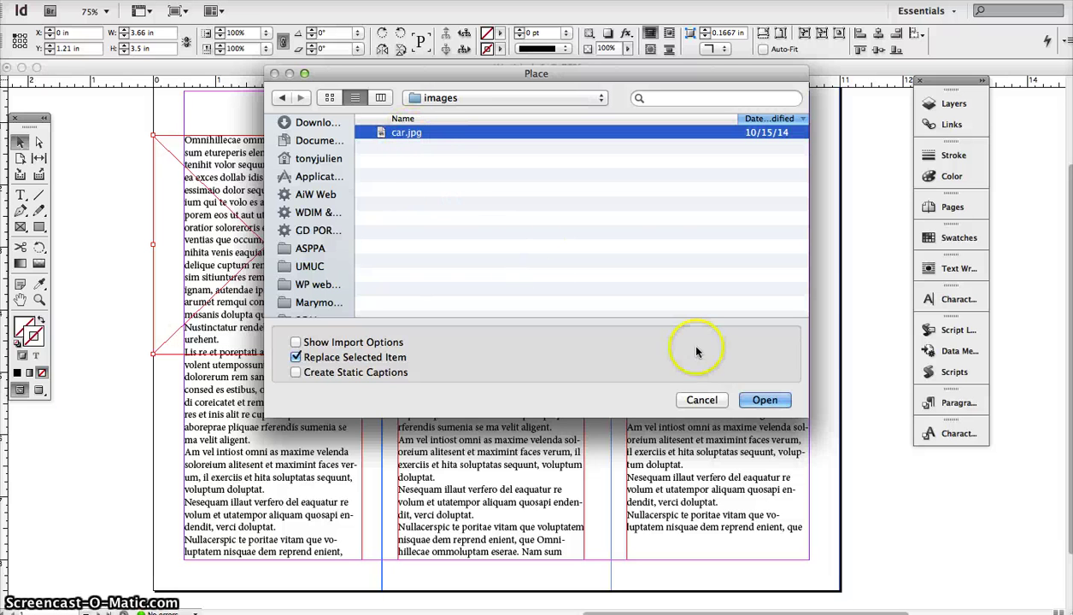
pyautogui.click(763, 402)
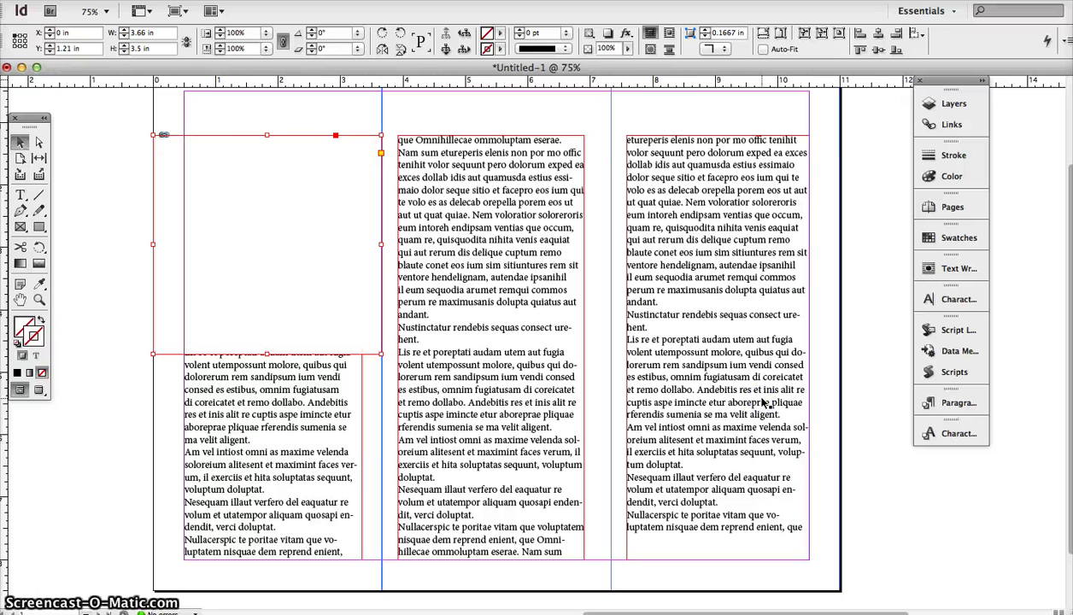
# Step: With the Direct Selection tool, shift the car image up and left inside its frame
pyautogui.click(267, 246)
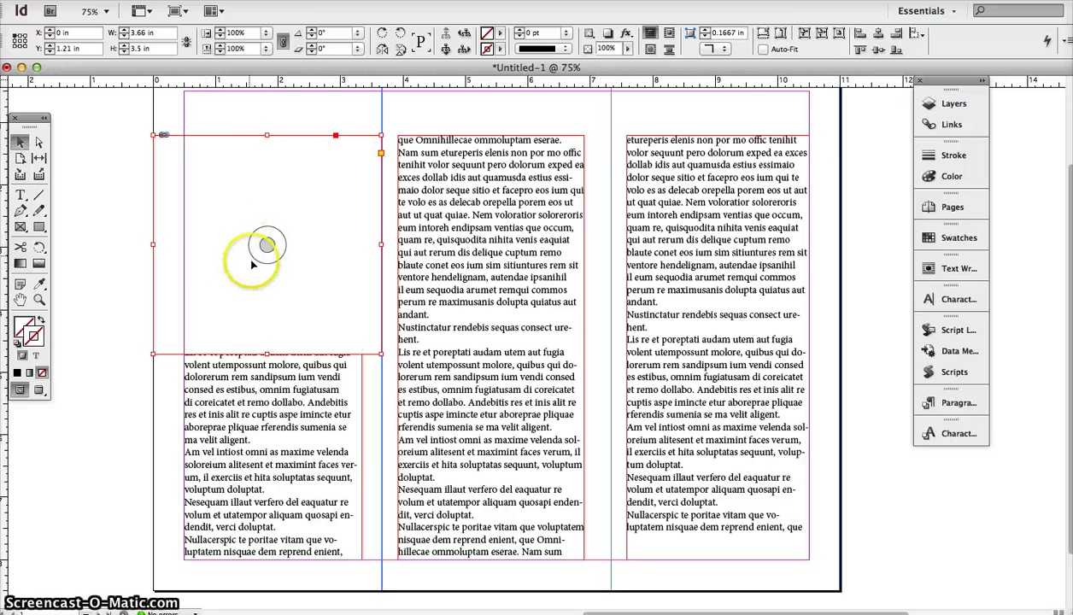
pyautogui.click(39, 142)
pyautogui.click(275, 281)
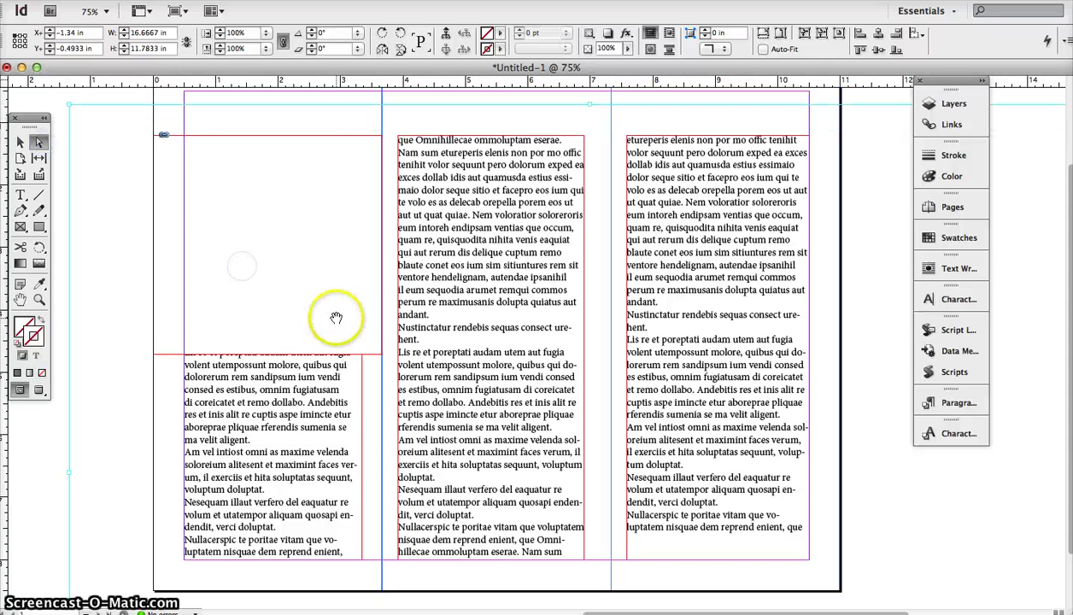
pyautogui.moveTo(335, 317); pyautogui.dragTo(239, 259)
pyautogui.moveTo(376, 306); pyautogui.dragTo(270, 254)
pyautogui.moveTo(311, 299); pyautogui.dragTo(291, 282)
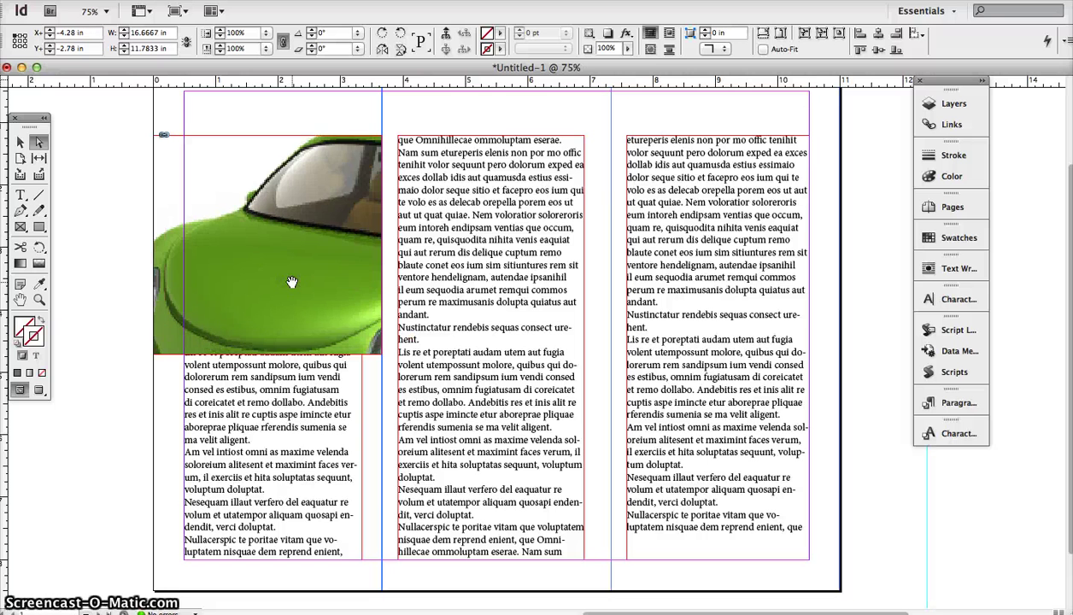
# Step: Fit the car proportionally in its frame at 45% and reposition it up and left
pyautogui.rightClick(242, 47)
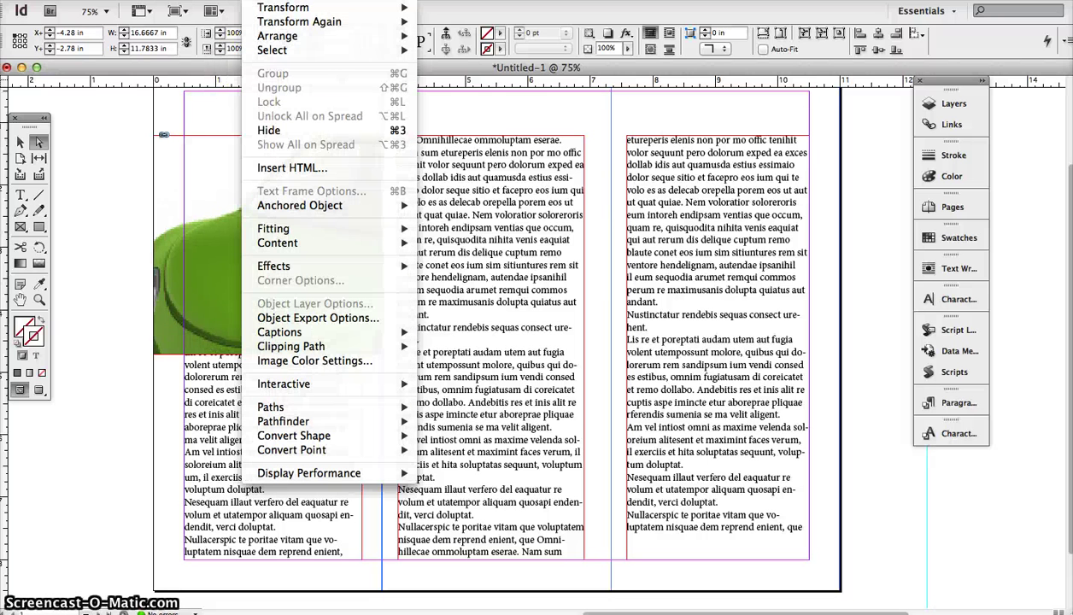
pyautogui.moveTo(275, 226)
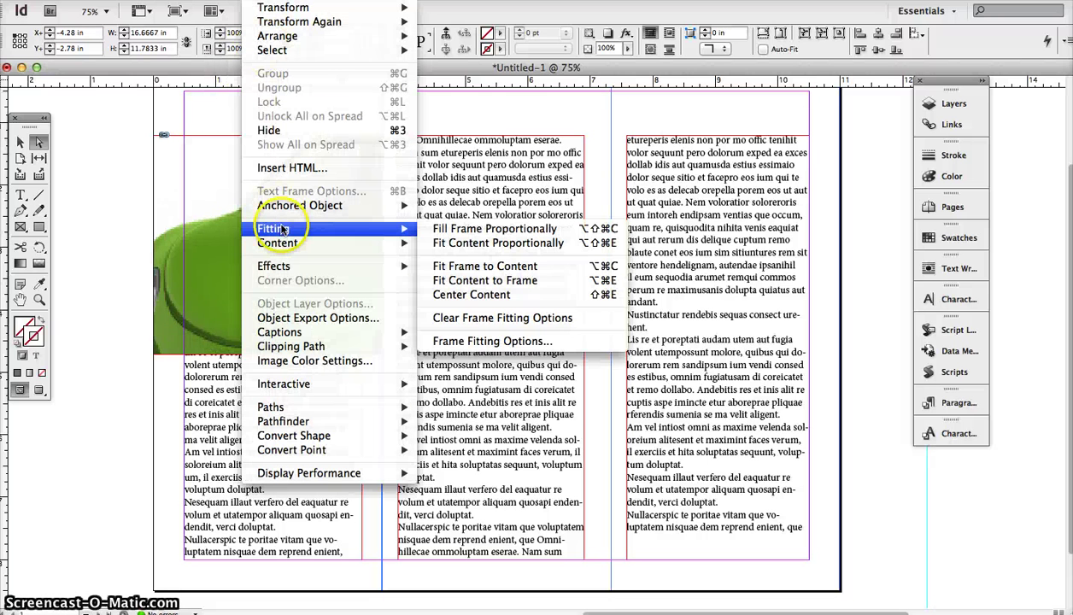
pyautogui.click(460, 246)
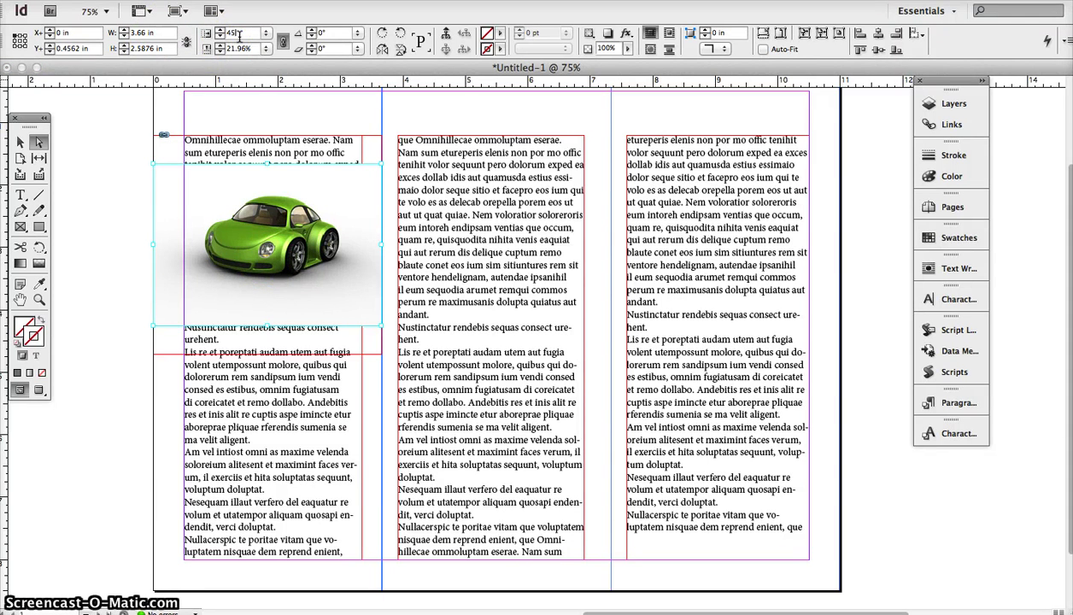
pyautogui.moveTo(313, 298); pyautogui.dragTo(256, 267)
pyautogui.moveTo(308, 291); pyautogui.dragTo(280, 278)
# Step: Move the car frame down below the first column's opening lines
pyautogui.click(20, 141)
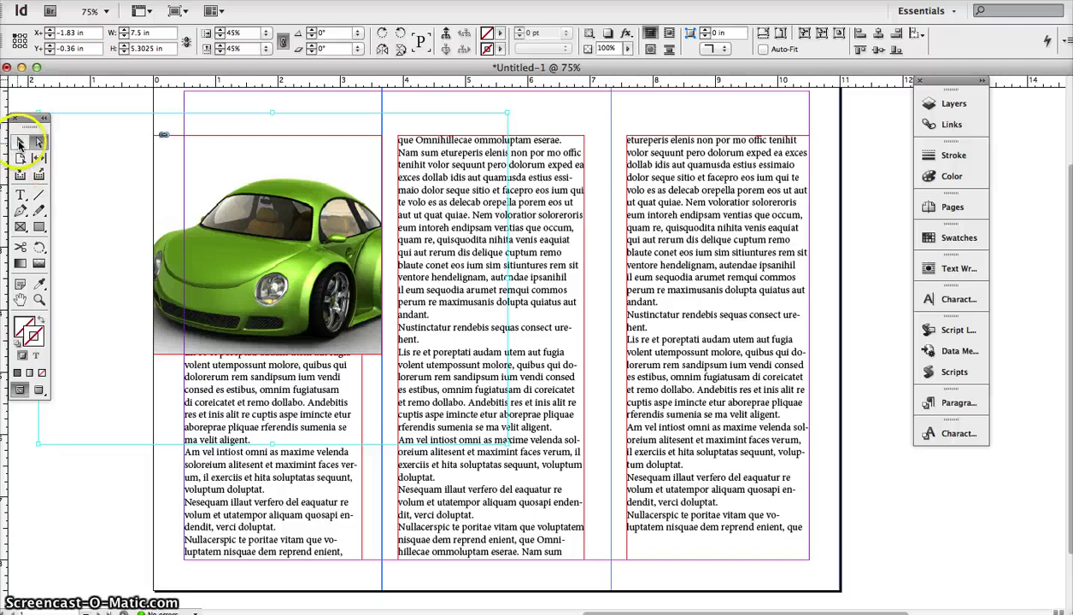
pyautogui.click(102, 154)
pyautogui.moveTo(267, 175); pyautogui.dragTo(267, 205)
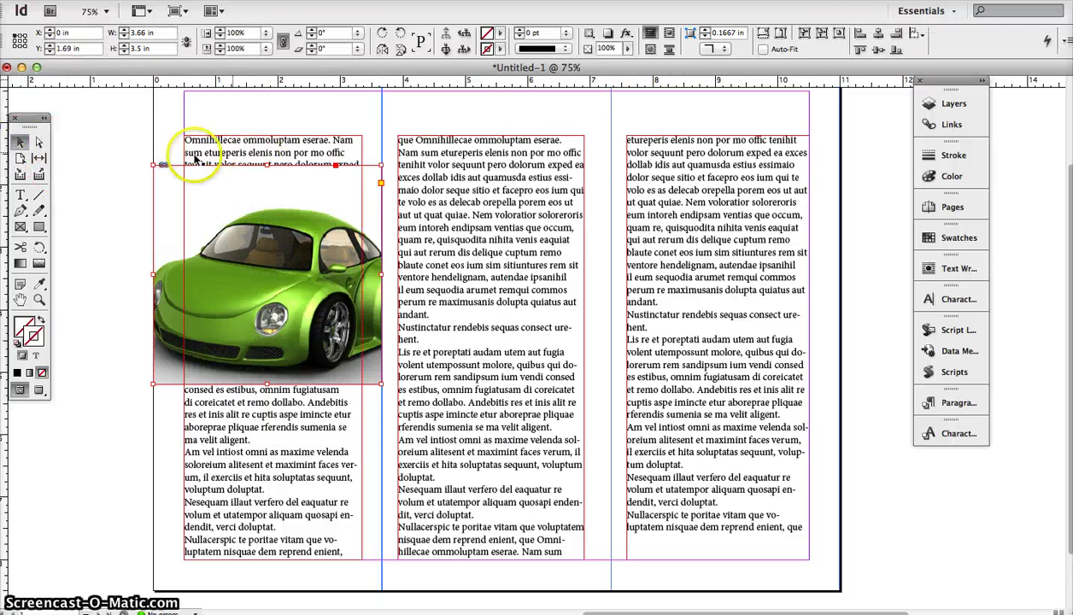
# Step: Select the car frame, show the Text Wrap panel and float it over the layout
pyautogui.click(133, 388)
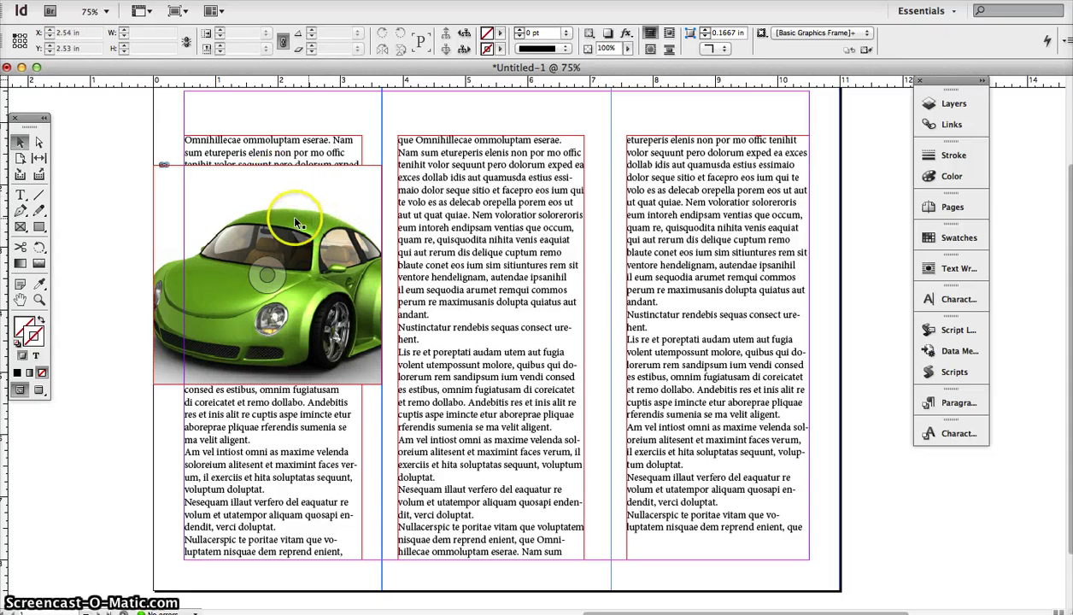
pyautogui.click(218, 210)
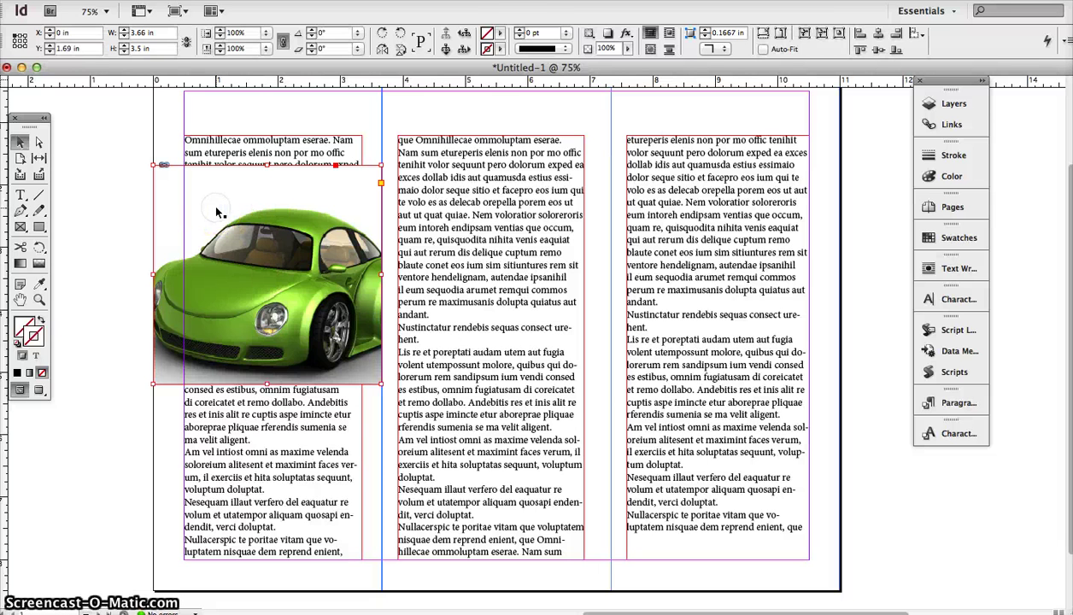
pyautogui.click(380, 0)
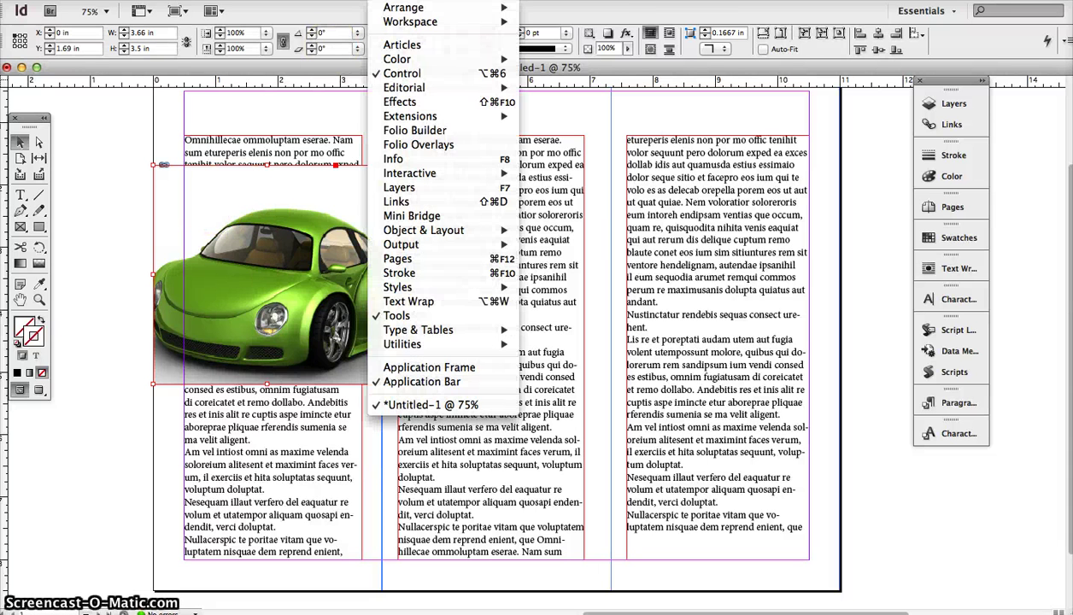
pyautogui.click(410, 302)
pyautogui.moveTo(796, 257); pyautogui.dragTo(533, 187)
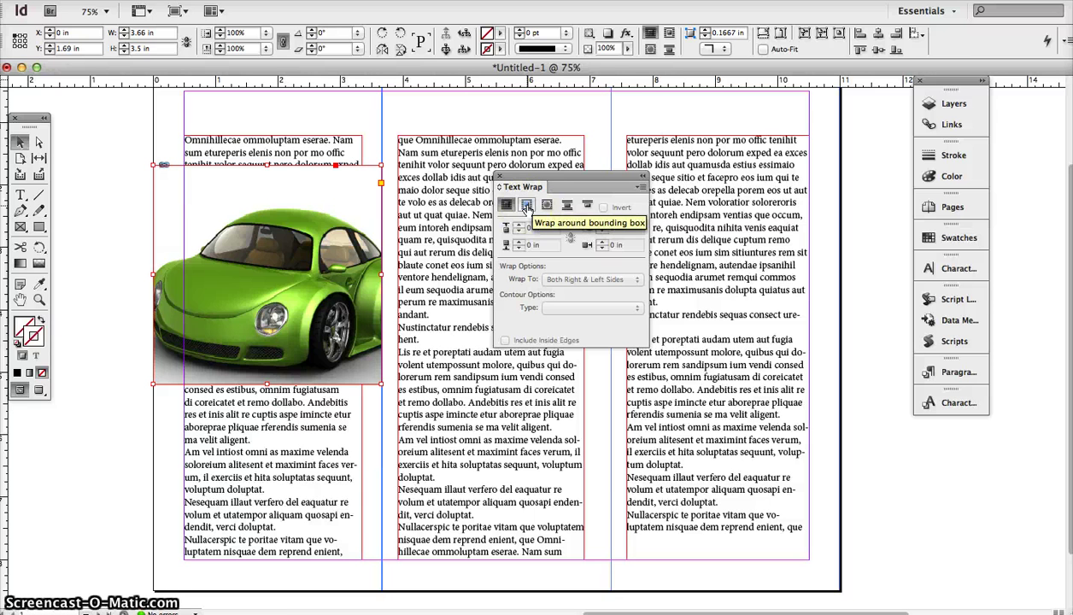
# Step: Wrap text around the car's bounding box with a 0.125 in offset on all sides
pyautogui.click(526, 208)
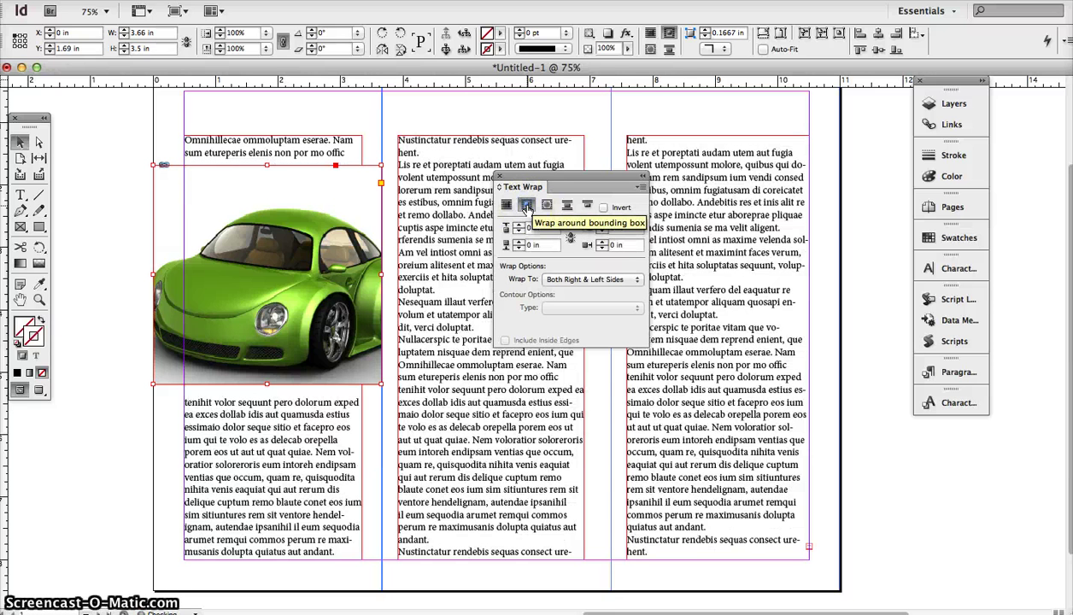
pyautogui.click(553, 228)
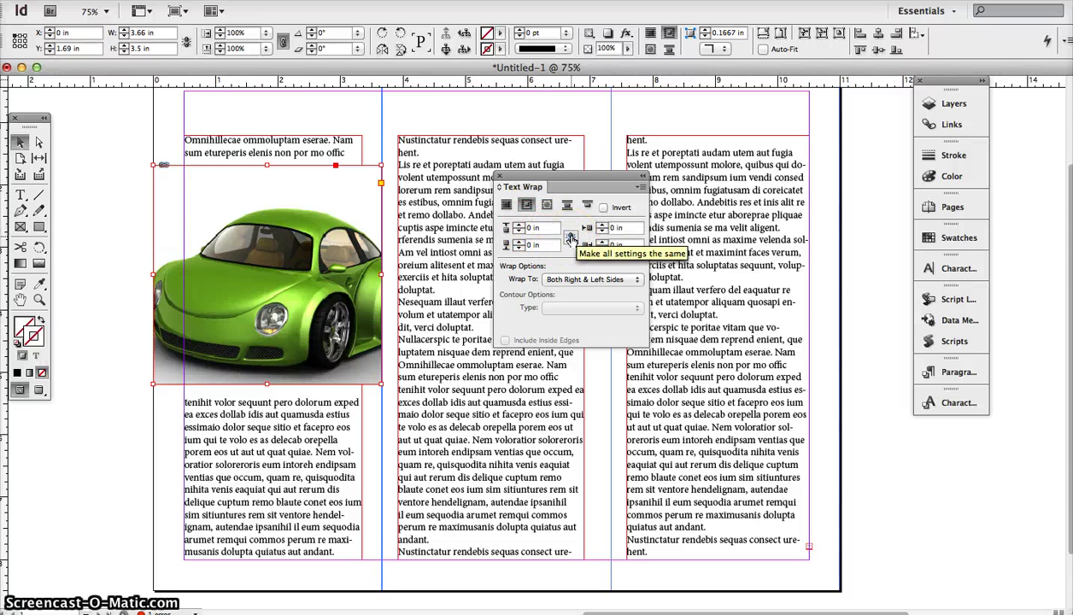
pyautogui.click(545, 228)
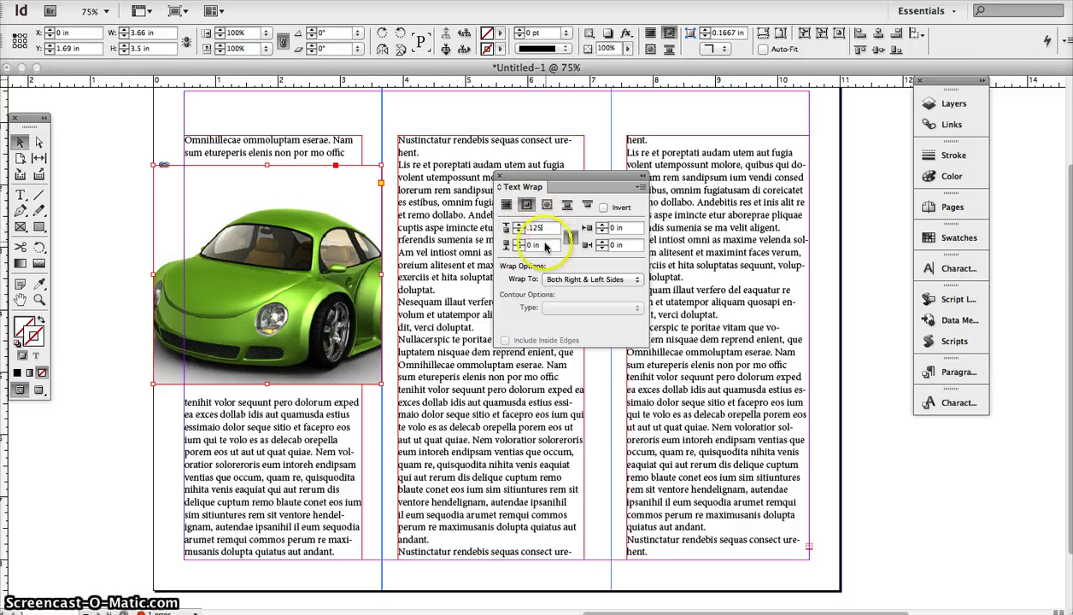
pyautogui.click(544, 245)
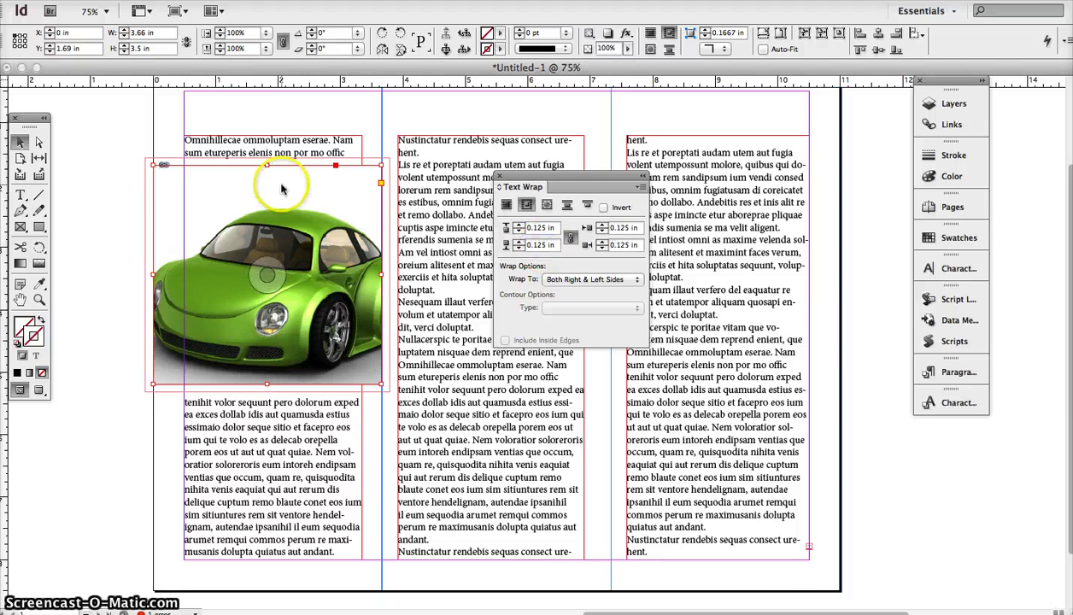
pyautogui.moveTo(144, 174); pyautogui.dragTo(165, 153)
pyautogui.press('super+equal')
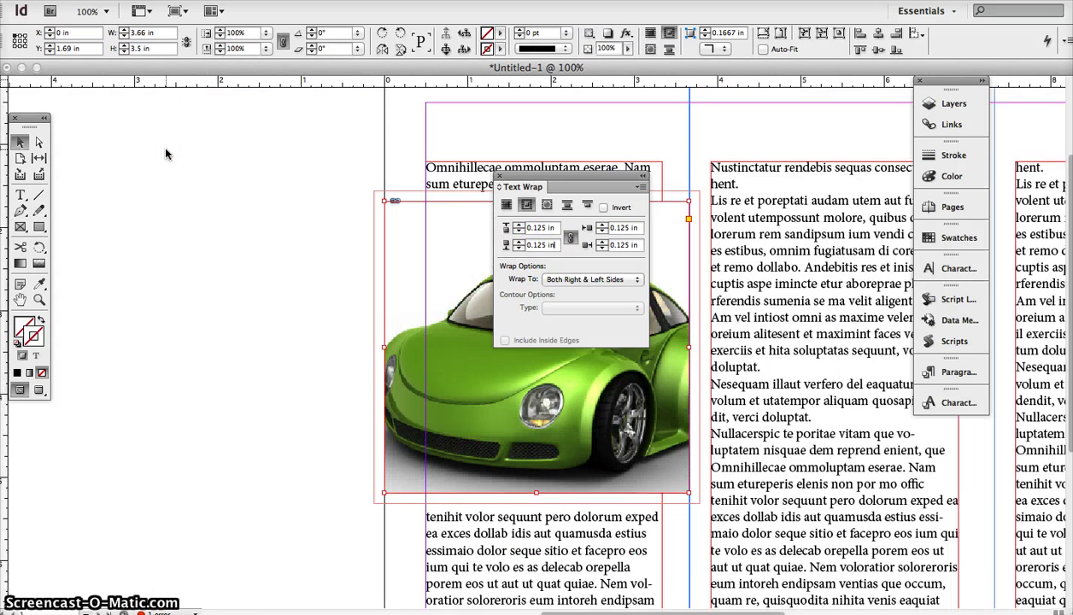
pyautogui.hscroll(5, 280, 247)
pyautogui.hscroll(-5, 280, 248)
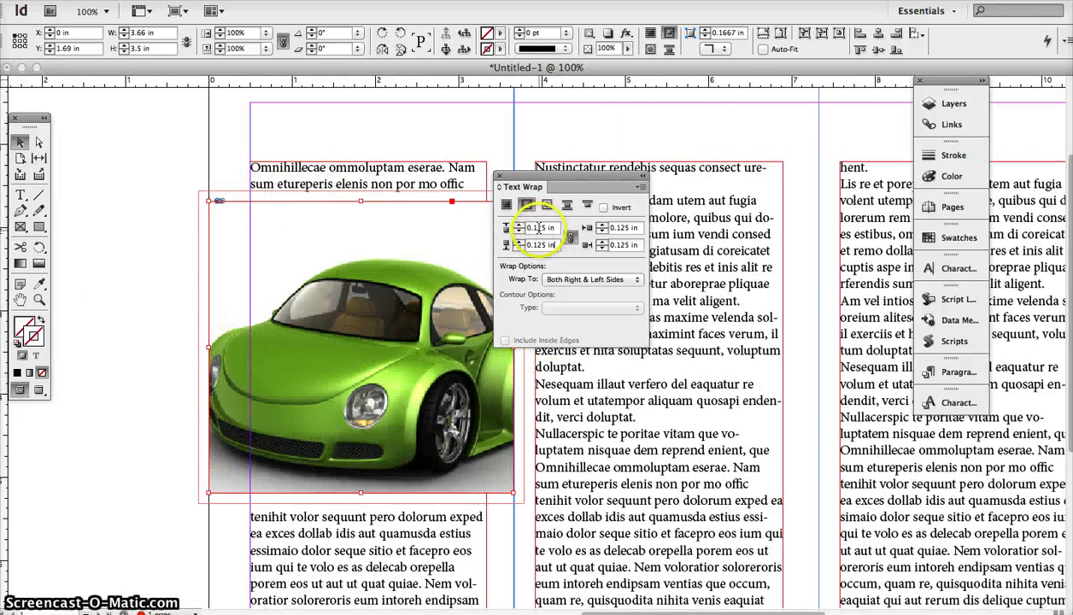
# Step: Make the text jump past the car and raise the car frame toward the column top
pyautogui.click(566, 207)
pyautogui.moveTo(562, 180); pyautogui.dragTo(761, 126)
pyautogui.click(179, 199)
pyautogui.moveTo(281, 233); pyautogui.dragTo(276, 196)
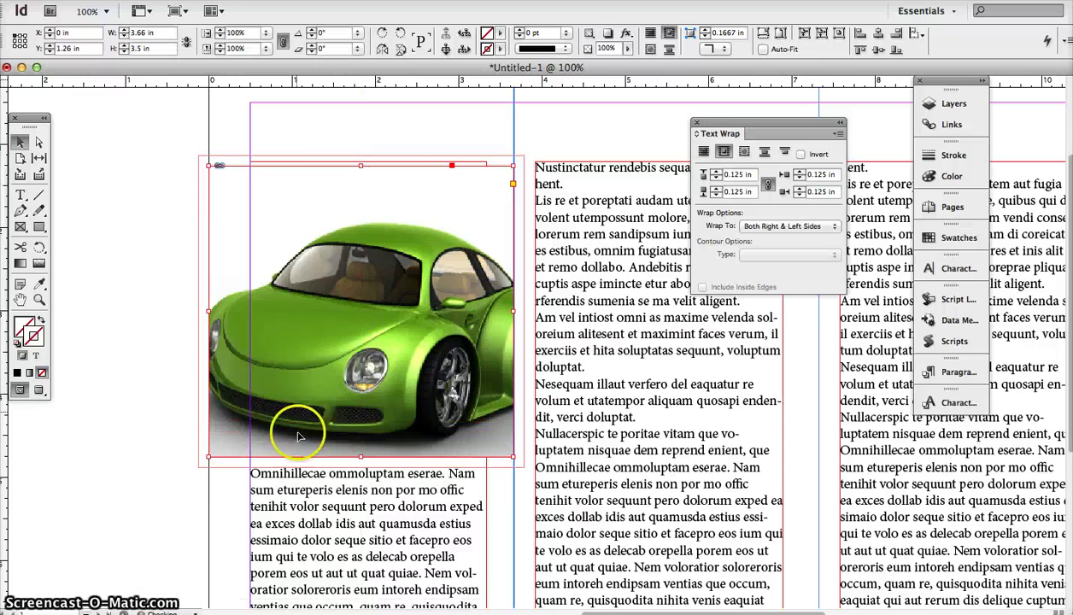
# Step: Zoom back out and dock the Text Wrap panel with the other panels
pyautogui.press('super+minus')
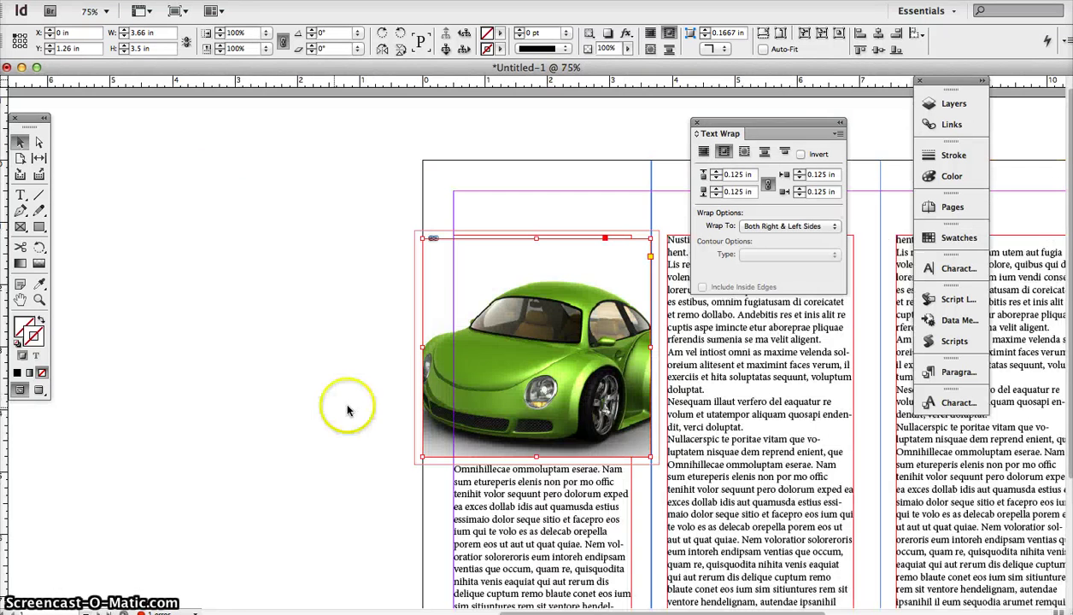
pyautogui.hscroll(5, 311, 407)
pyautogui.scroll(-3, 311, 406)
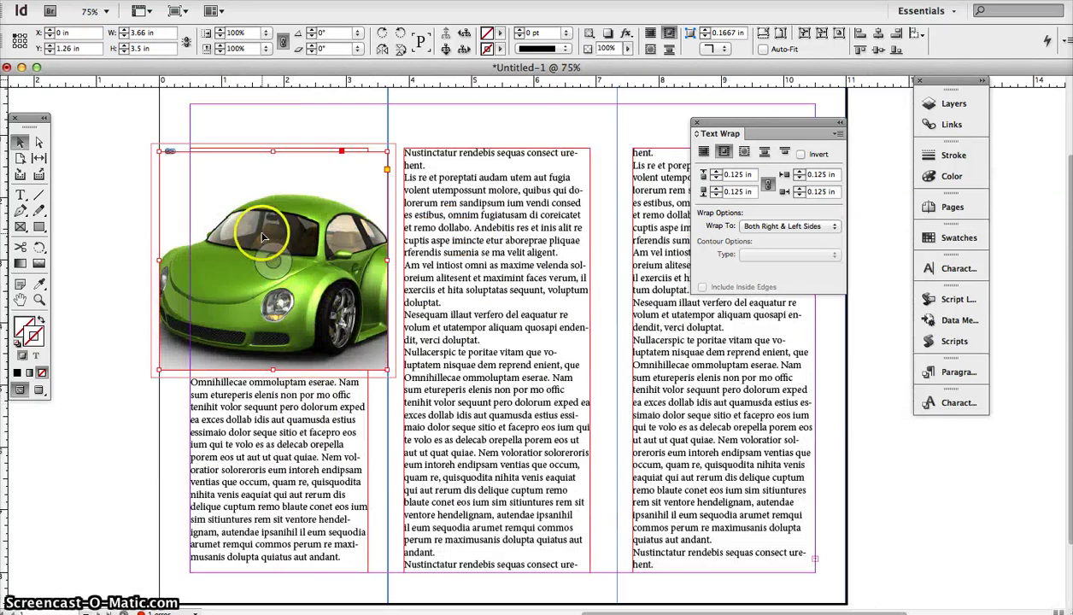
pyautogui.moveTo(251, 205); pyautogui.dragTo(480, 207)
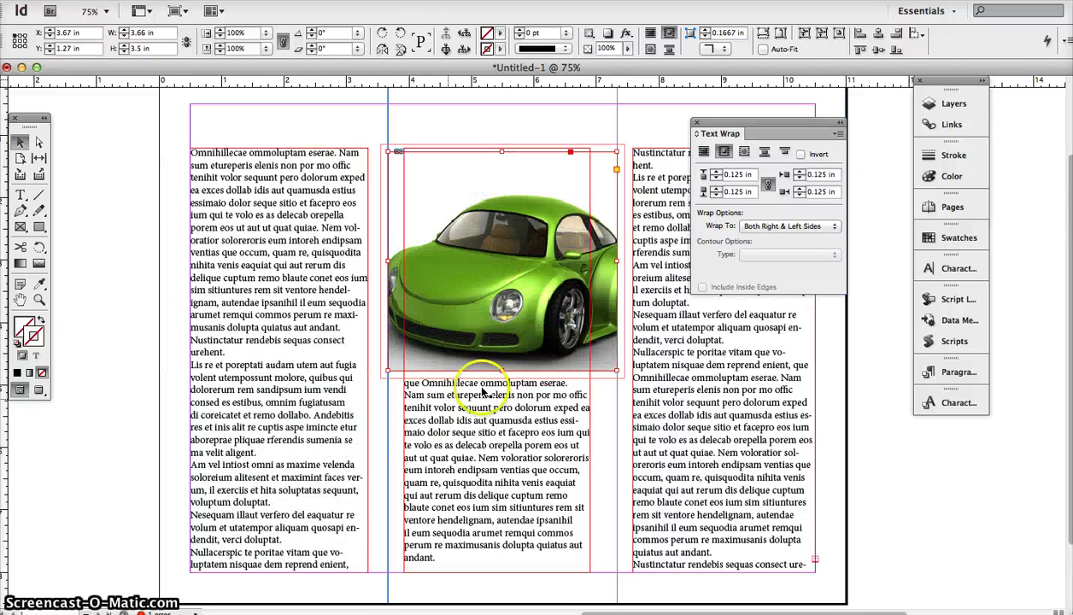
pyautogui.moveTo(754, 122); pyautogui.dragTo(981, 339)
# Step: Lower the middle text frame's top edge, then extend it back to the column top
pyautogui.click(451, 427)
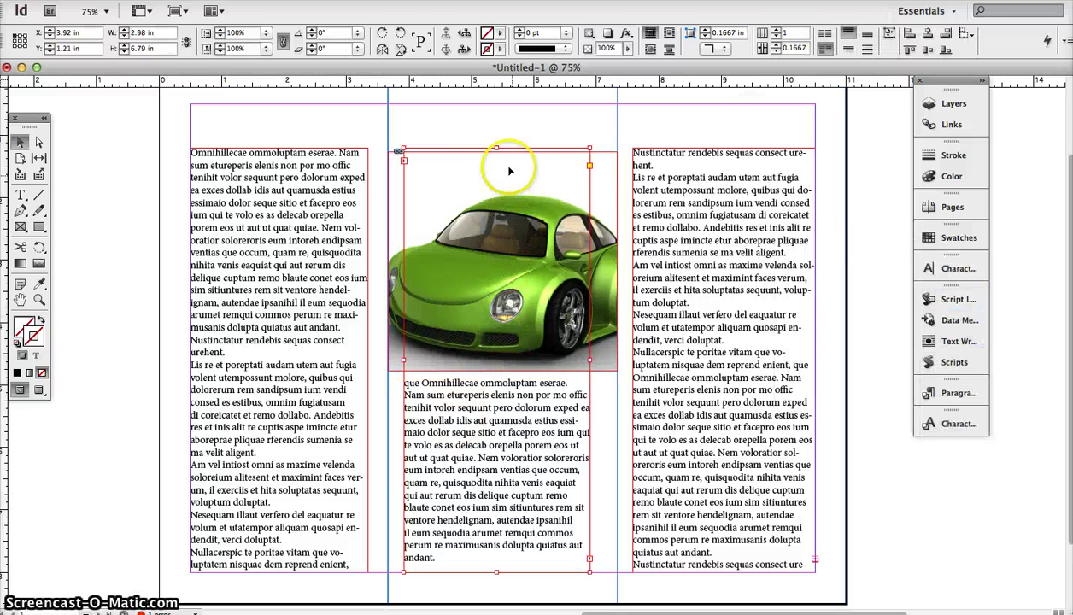
pyautogui.moveTo(496, 147); pyautogui.dragTo(489, 436)
pyautogui.moveTo(570, 335); pyautogui.dragTo(356, 334)
pyautogui.click(505, 435)
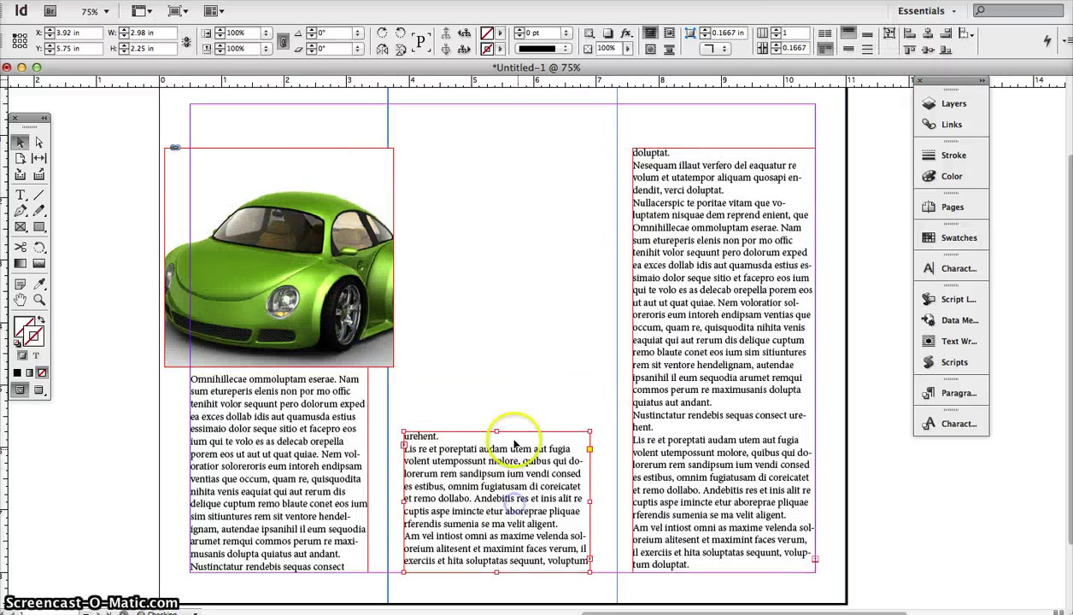
pyautogui.moveTo(497, 419); pyautogui.dragTo(498, 149)
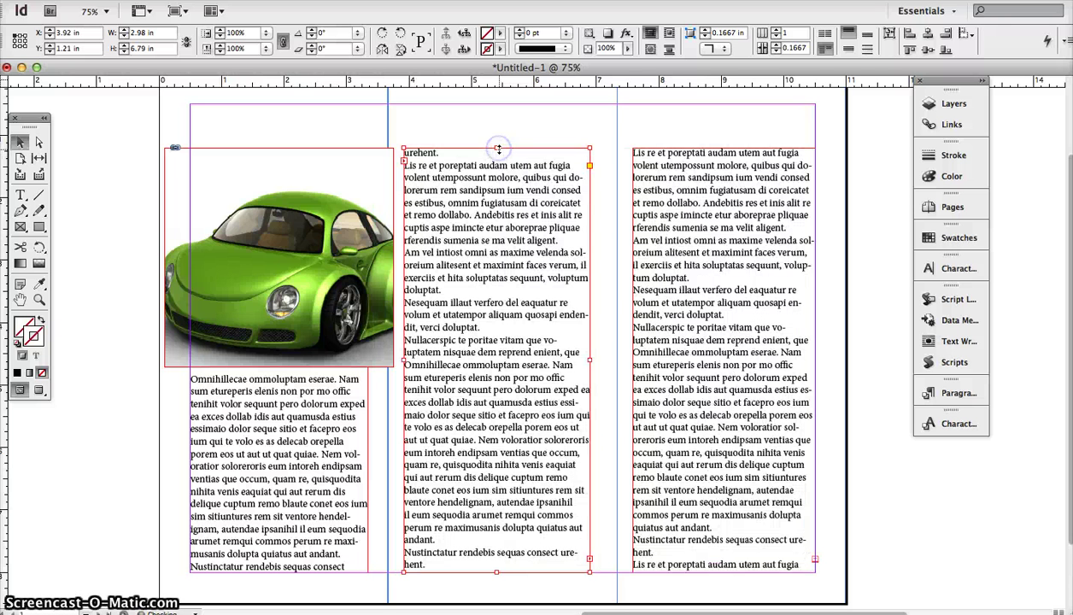
# Step: Move the car frame to the top of the third column
pyautogui.click(137, 299)
pyautogui.click(219, 304)
pyautogui.moveTo(219, 303); pyautogui.dragTo(665, 212)
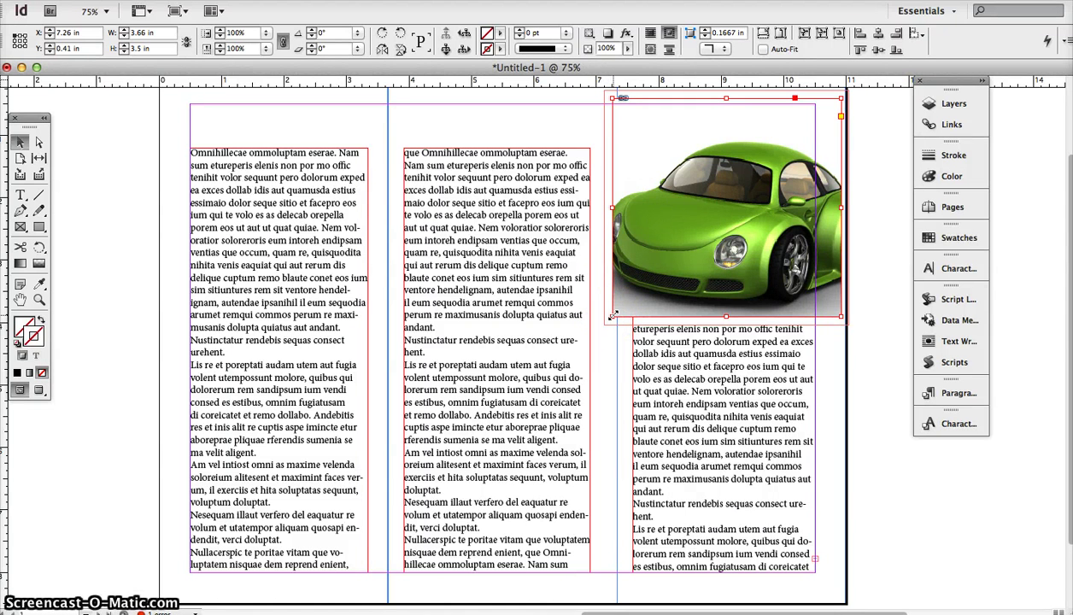
# Step: Enlarge the car frame to 7.32 × 4.655 in spanning the second and third columns
pyautogui.moveTo(611, 316); pyautogui.dragTo(577, 350)
pyautogui.moveTo(657, 271); pyautogui.dragTo(622, 312)
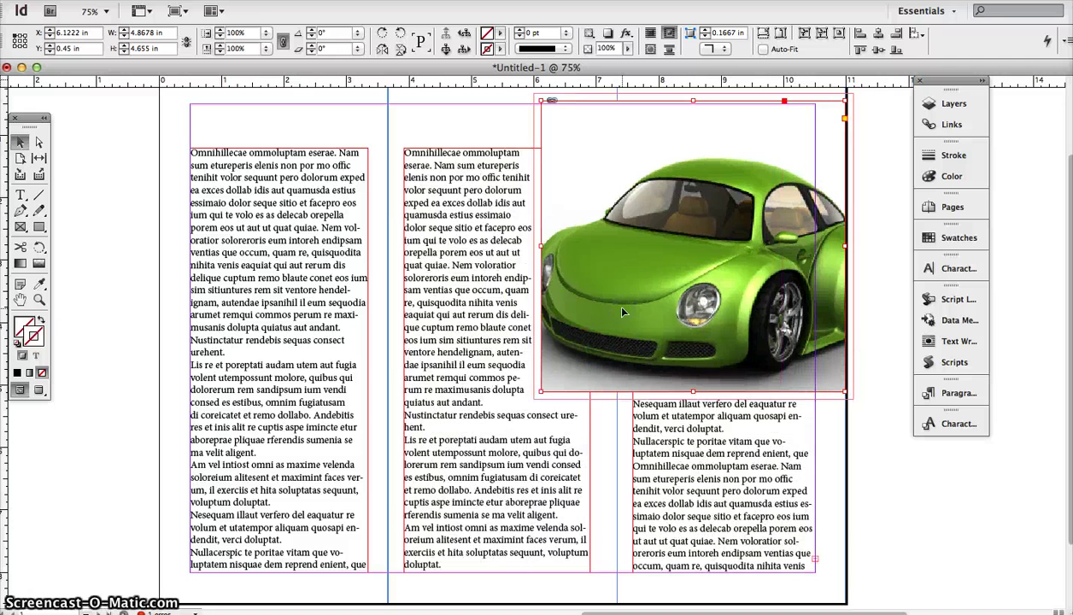
pyautogui.moveTo(540, 247); pyautogui.dragTo(388, 247)
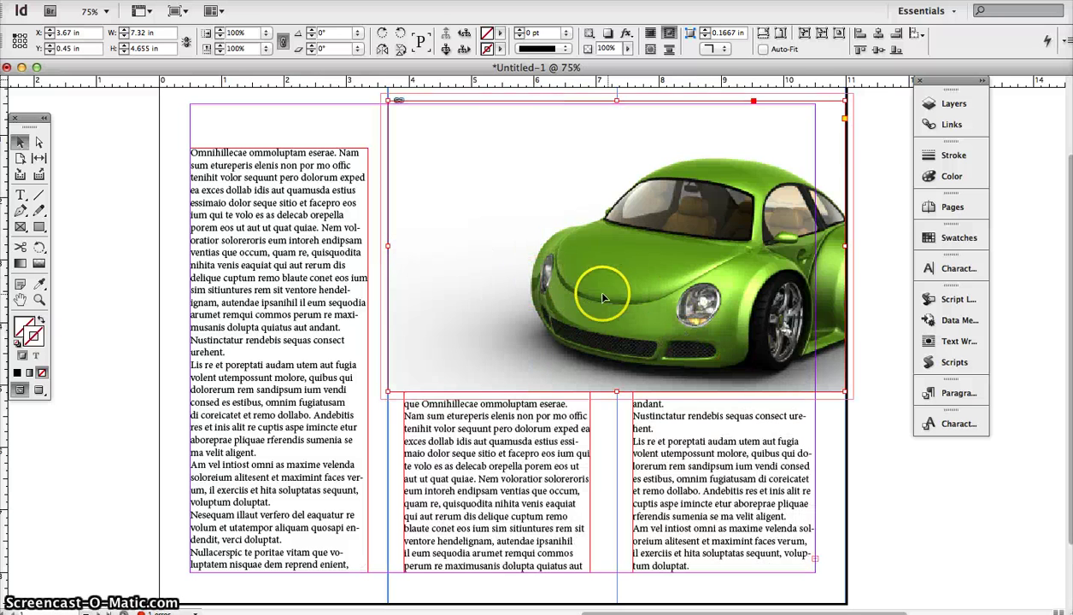
# Step: Centre the car picture within its enlarged frame using the Direct Selection tool
pyautogui.click(39, 141)
pyautogui.moveTo(540, 243); pyautogui.dragTo(604, 243)
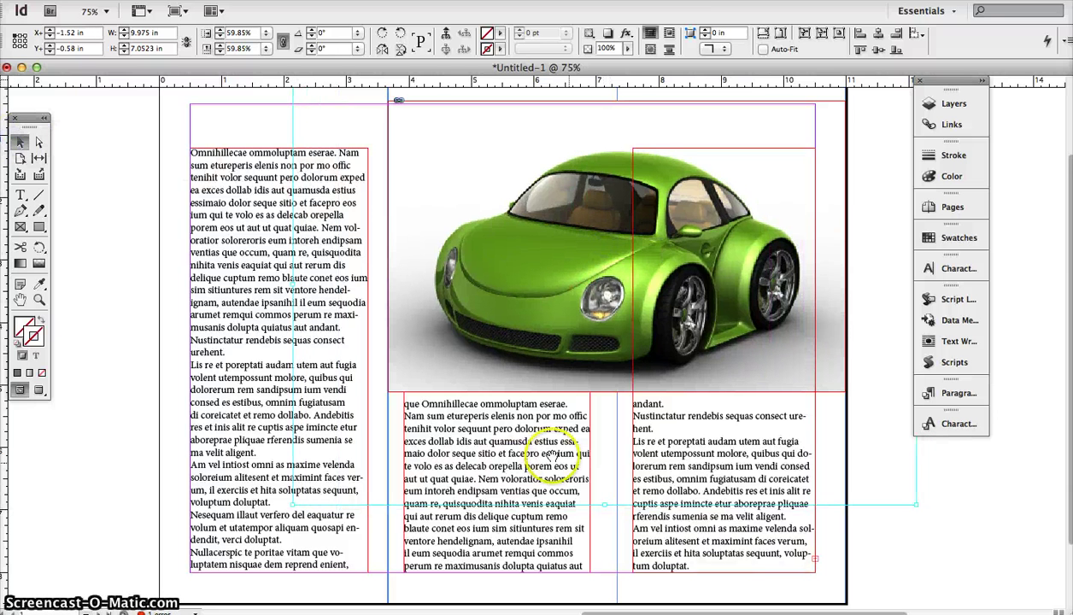
pyautogui.click(128, 363)
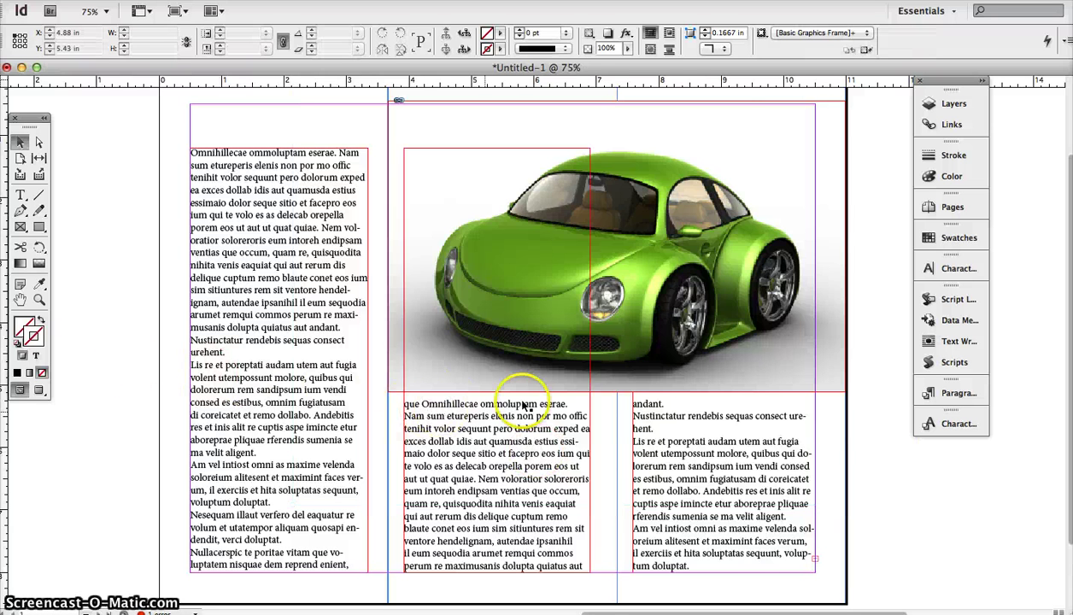
pyautogui.click(609, 393)
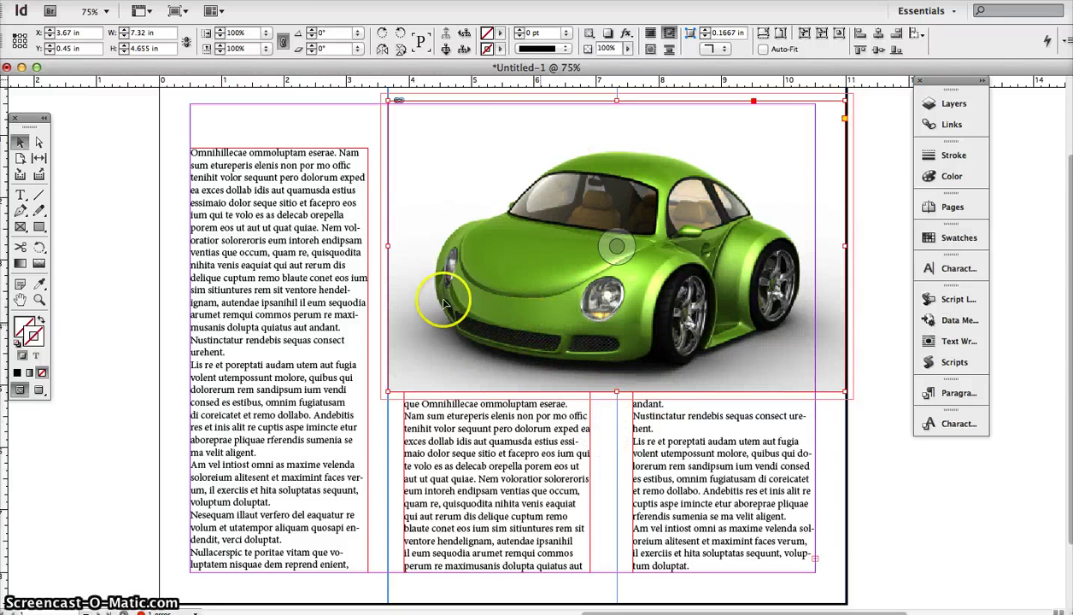
pyautogui.click(139, 281)
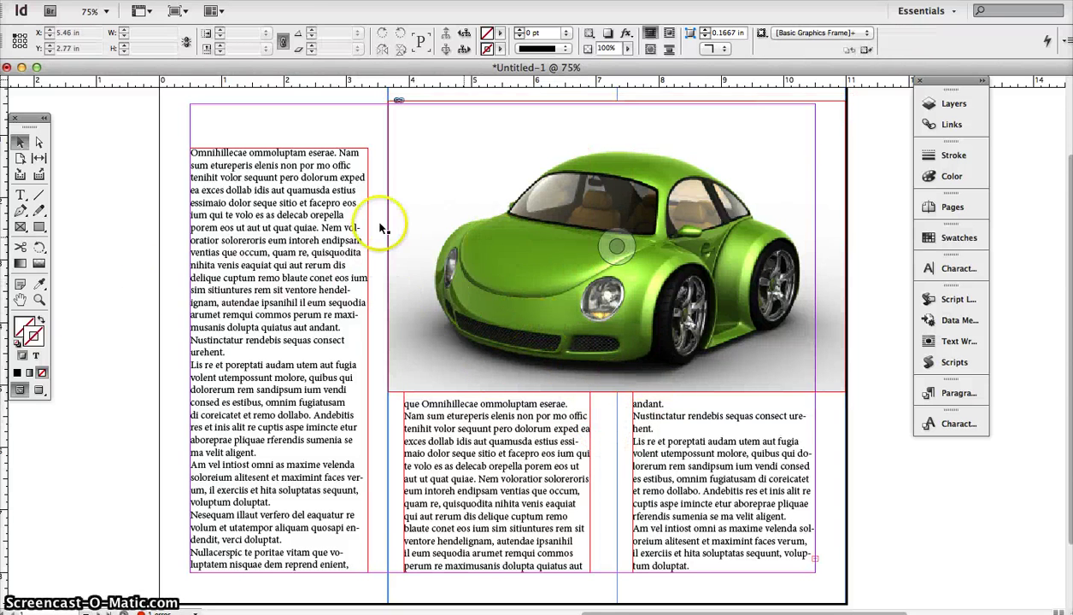
pyautogui.click(539, 291)
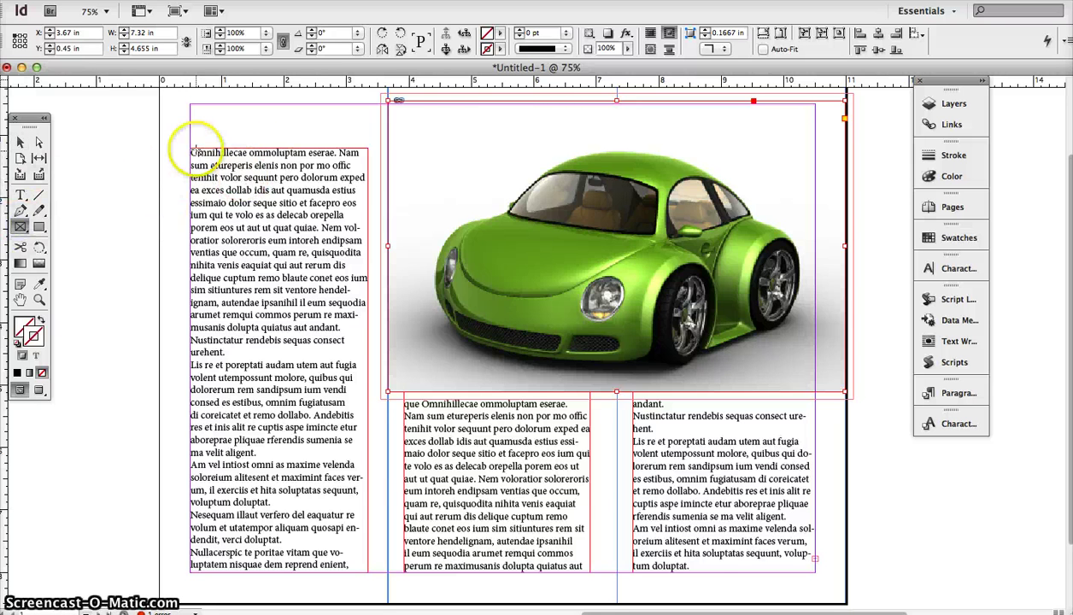
# Step: Draw an empty picture frame atop the left column and place car.jpg into it
pyautogui.moveTo(189, 148)
pyautogui.mouseDown()
pyautogui.moveTo(354, 241)
pyautogui.moveTo(368, 279)
pyautogui.mouseUp()
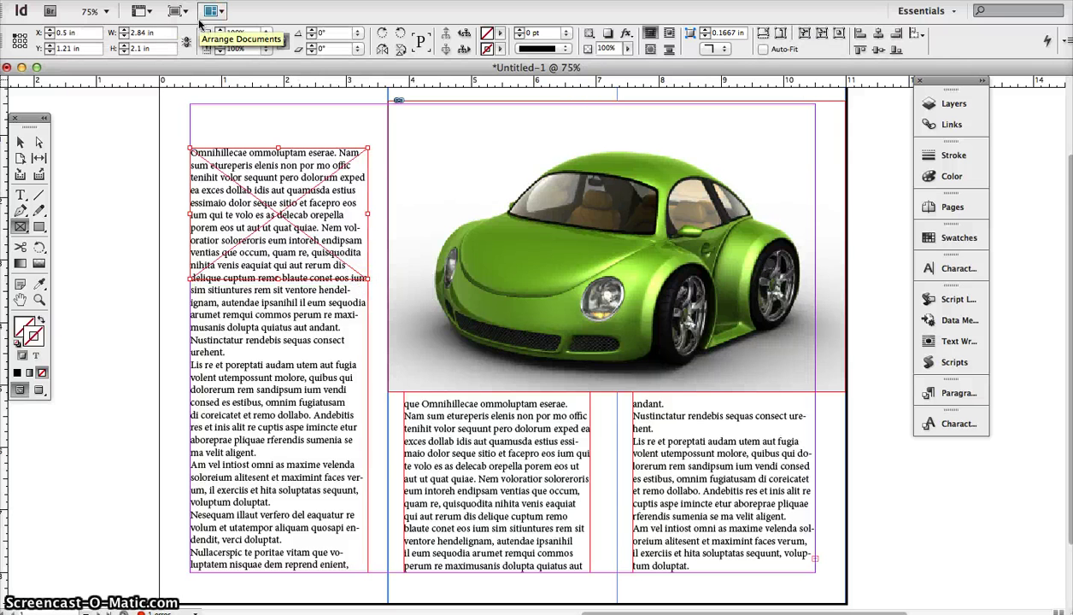
pyautogui.press('super+d')
pyautogui.click(402, 135)
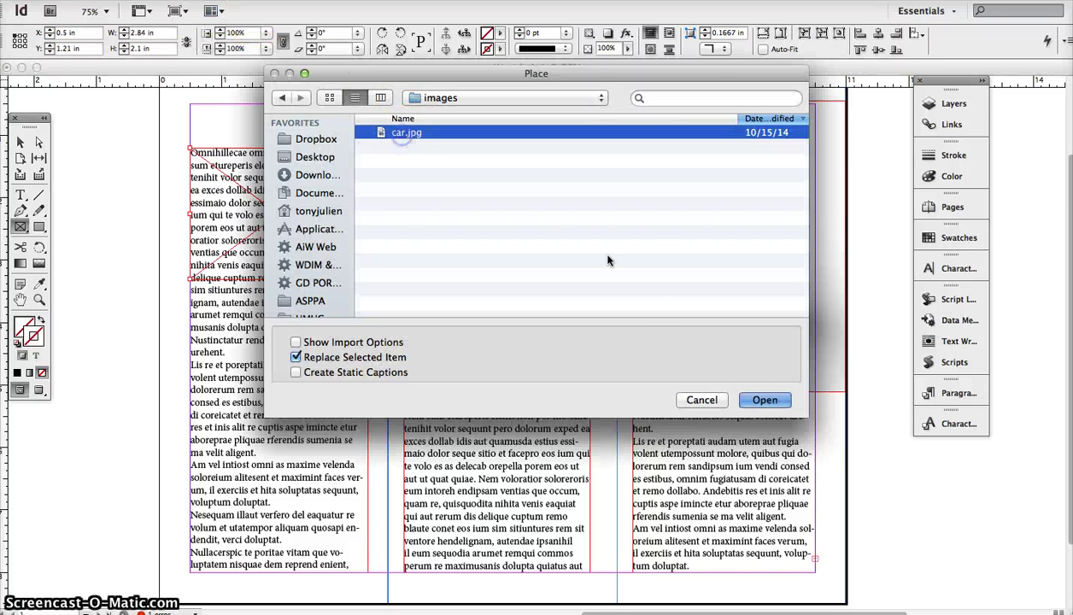
pyautogui.click(754, 399)
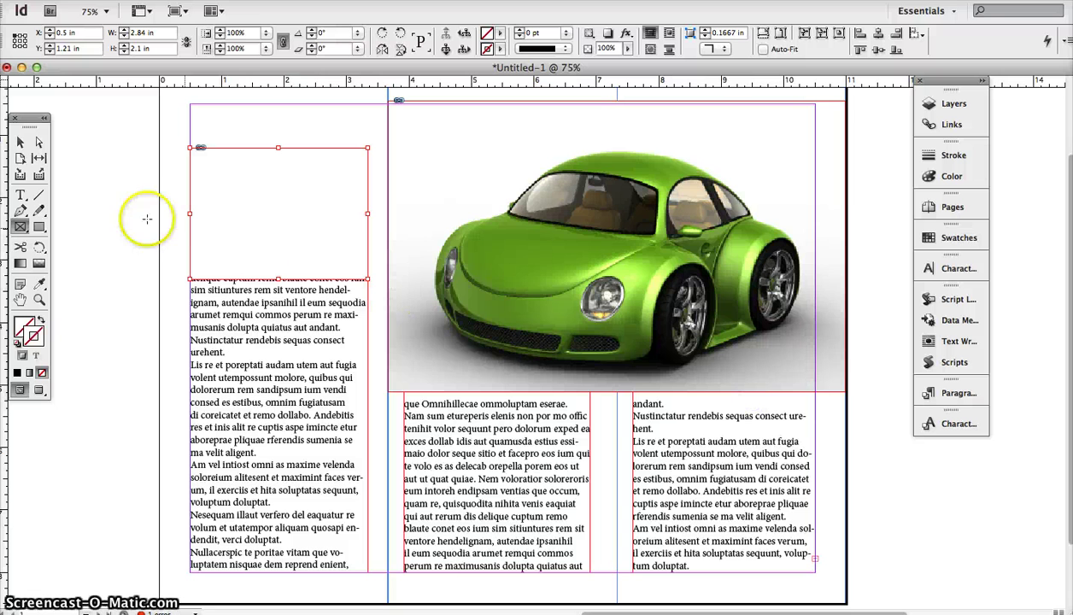
# Step: Fit the small car proportionally into its 2.84 × 2.1 in frame
pyautogui.rightClick(242, 175)
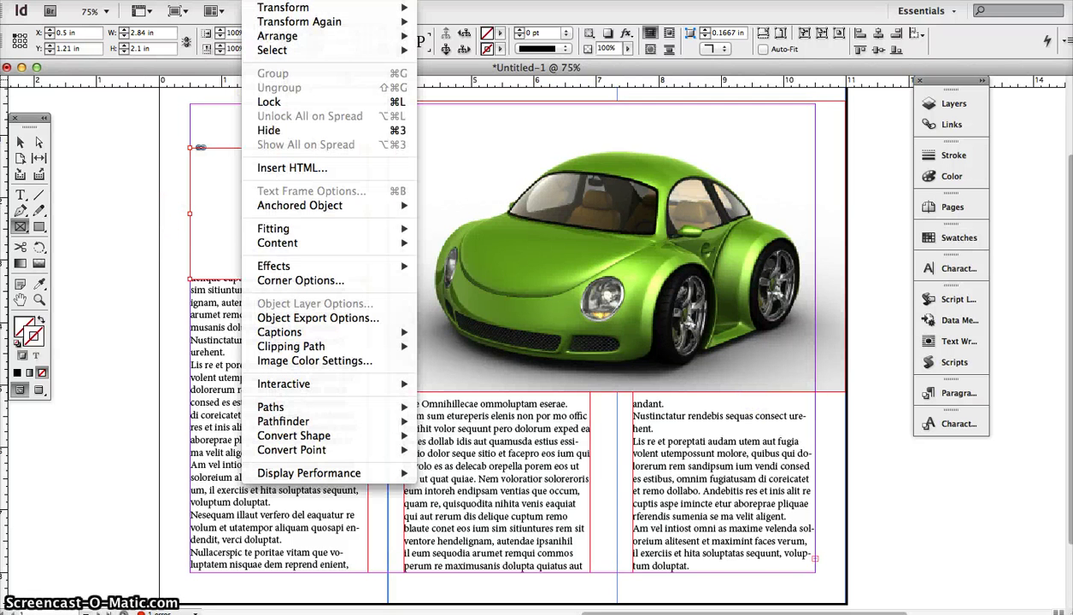
pyautogui.moveTo(302, 242)
pyautogui.moveTo(353, 226)
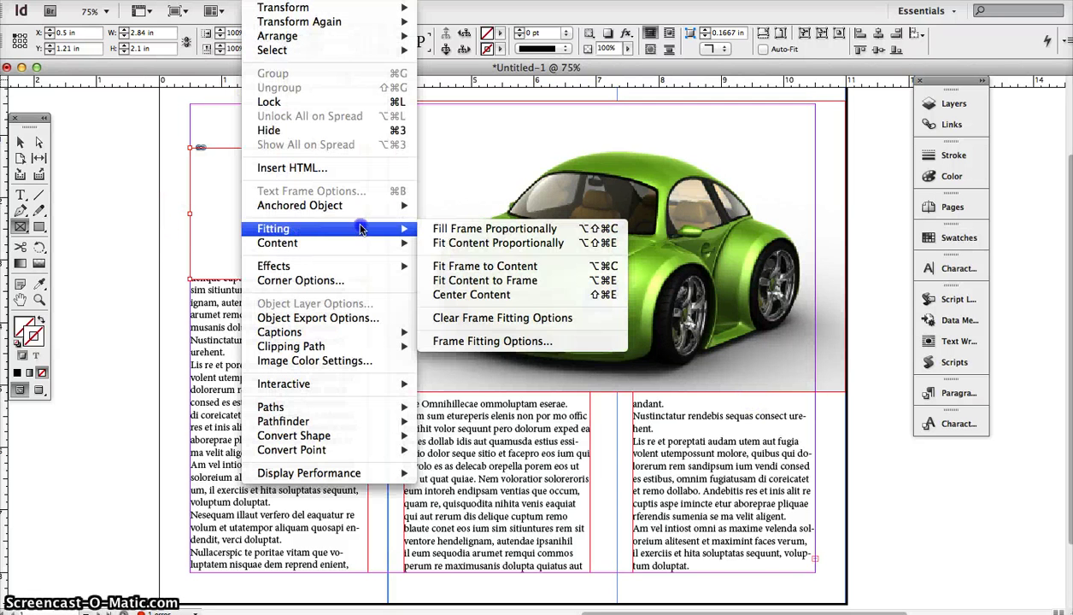
pyautogui.click(463, 245)
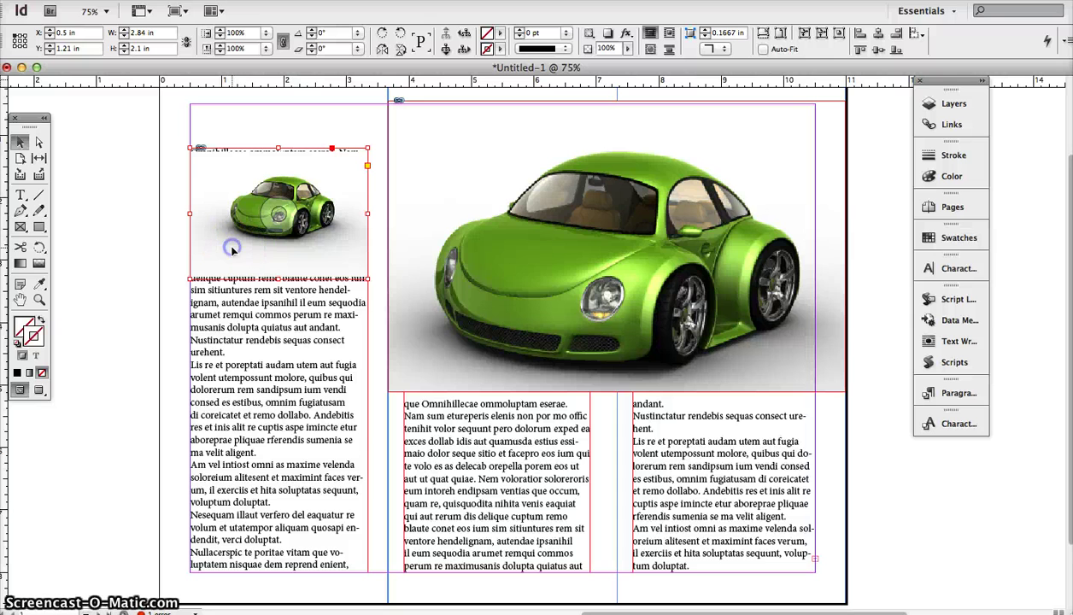
# Step: Wrap the left column's text around the small car's bounding box with a .125 in offset
pyautogui.click(959, 341)
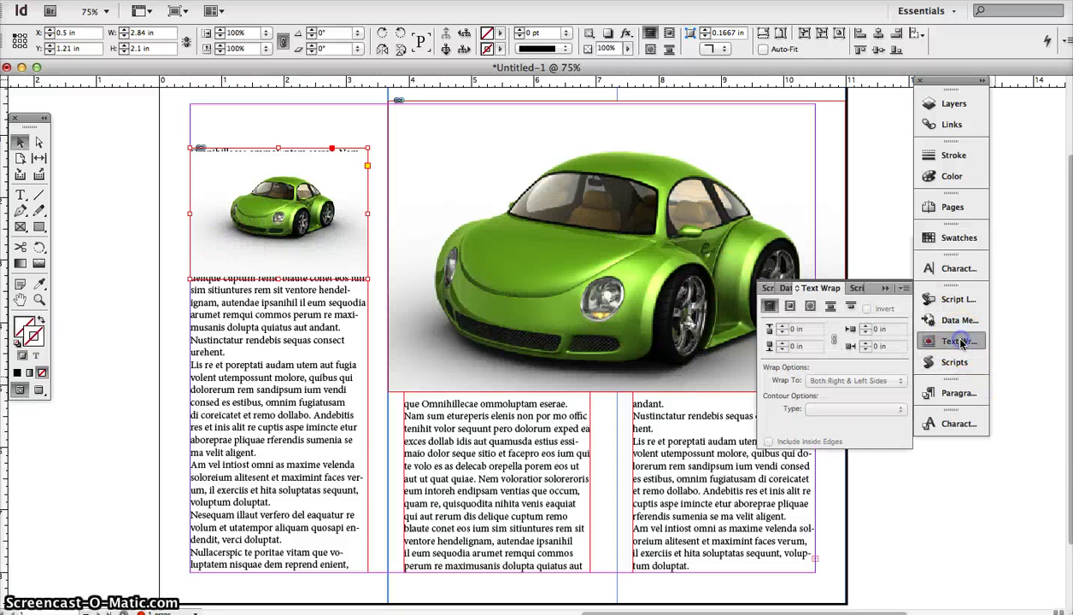
pyautogui.click(789, 307)
pyautogui.click(797, 328)
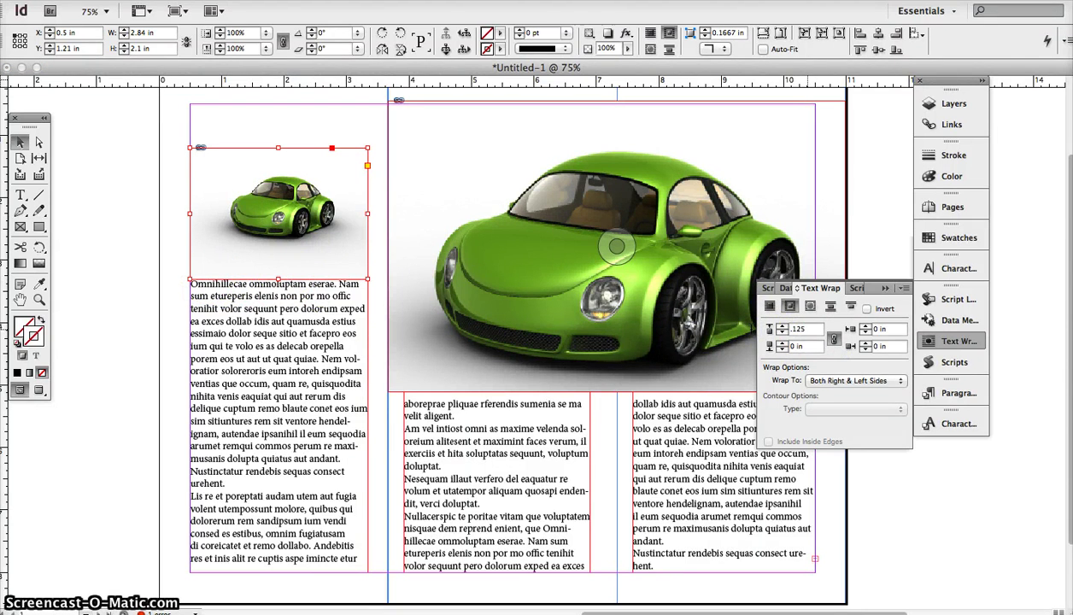
pyautogui.press('Return')
pyautogui.click(148, 291)
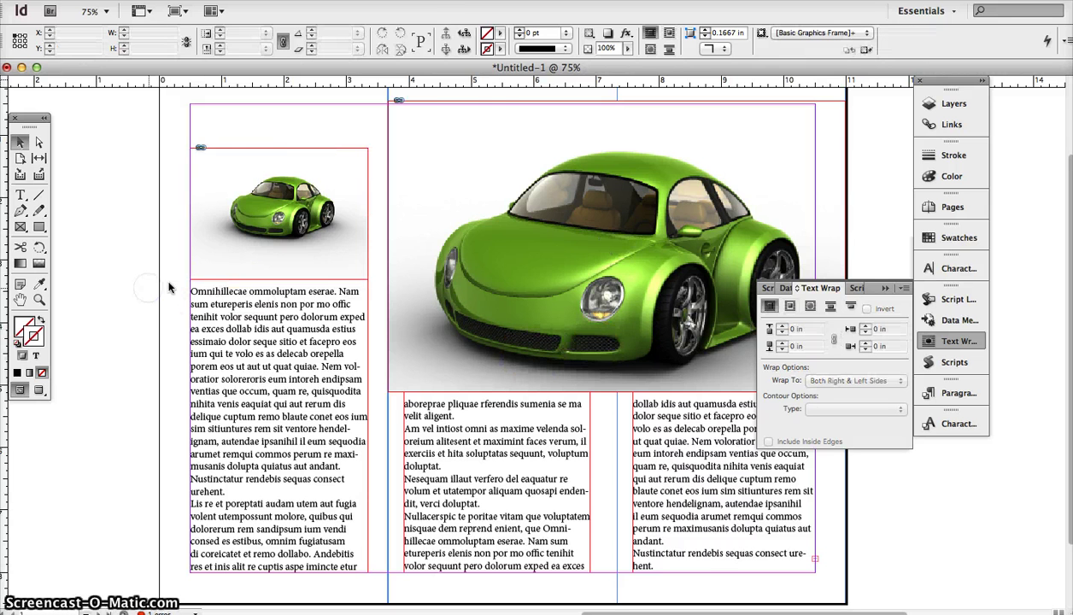
# Step: Hide frame edges via View > Extras and collapse the Text Wrap panel
pyautogui.click(422, 30)
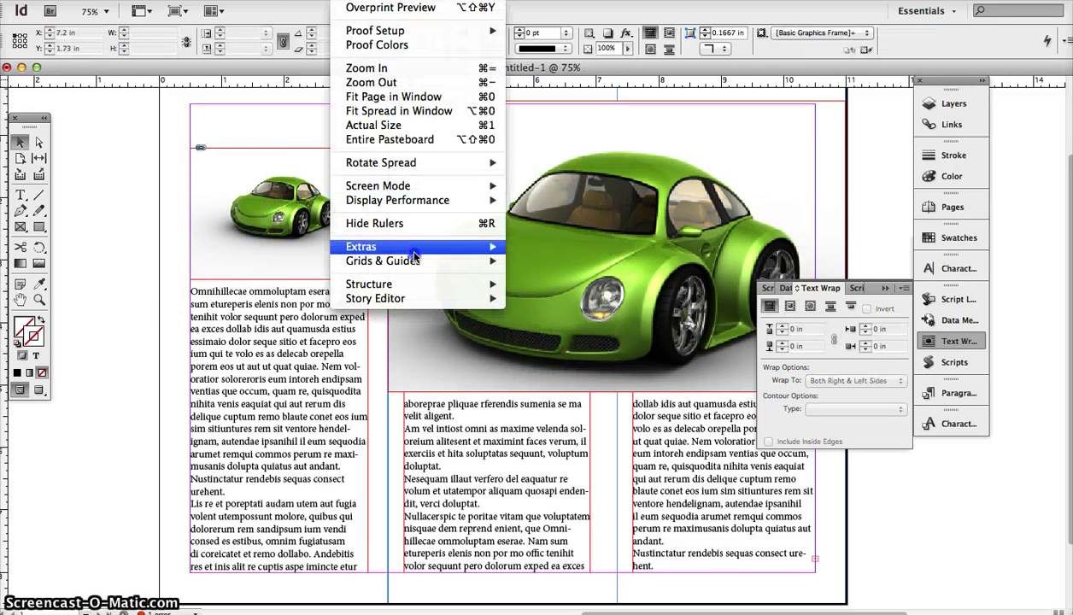
pyautogui.moveTo(444, 246)
pyautogui.click(547, 246)
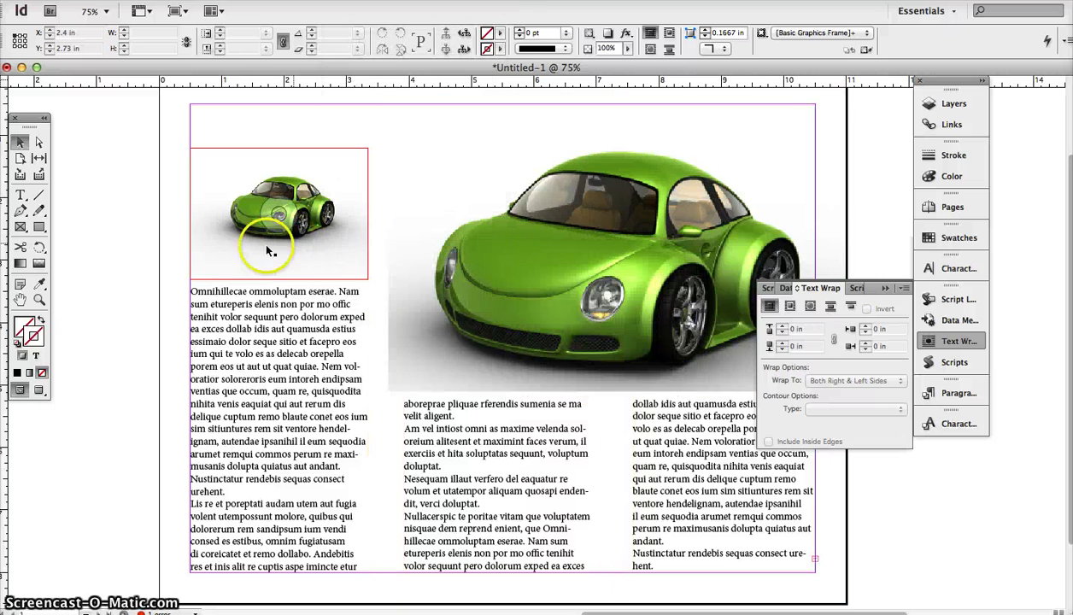
pyautogui.click(885, 292)
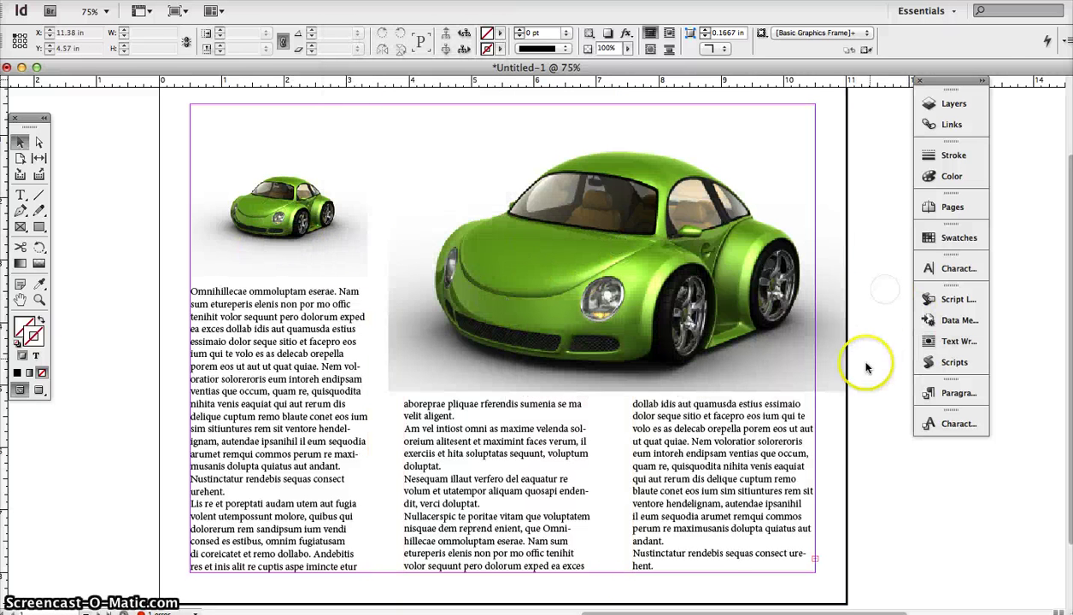
# Step: Select lines of body text in the left column with the Type tool
pyautogui.click(605, 243)
pyautogui.click(251, 328)
pyautogui.doubleClick(251, 328)
pyautogui.moveTo(229, 329); pyautogui.dragTo(793, 561)
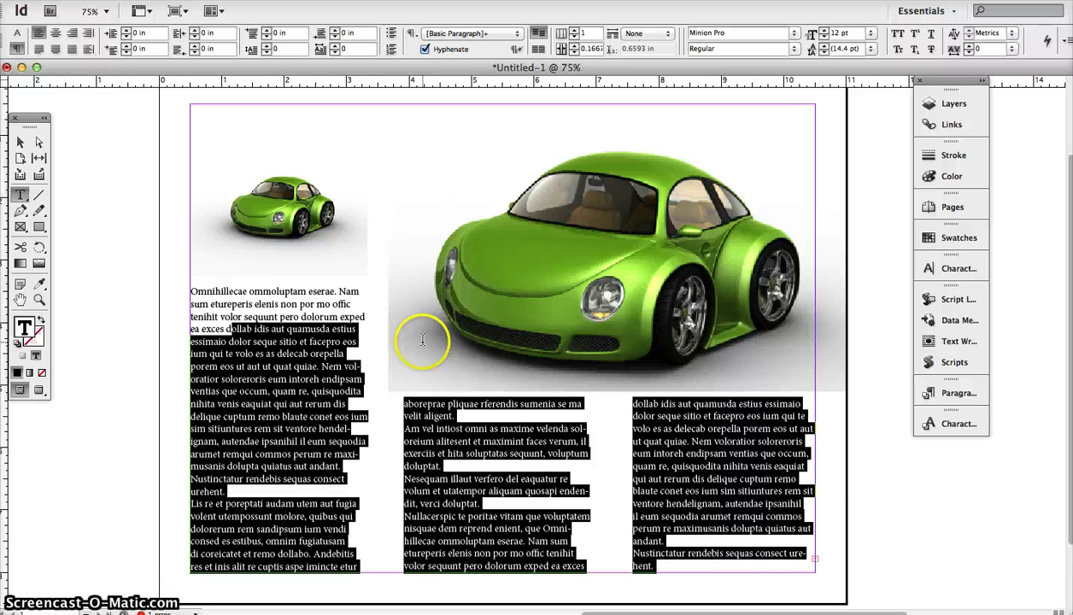
pyautogui.click(20, 142)
pyautogui.click(263, 348)
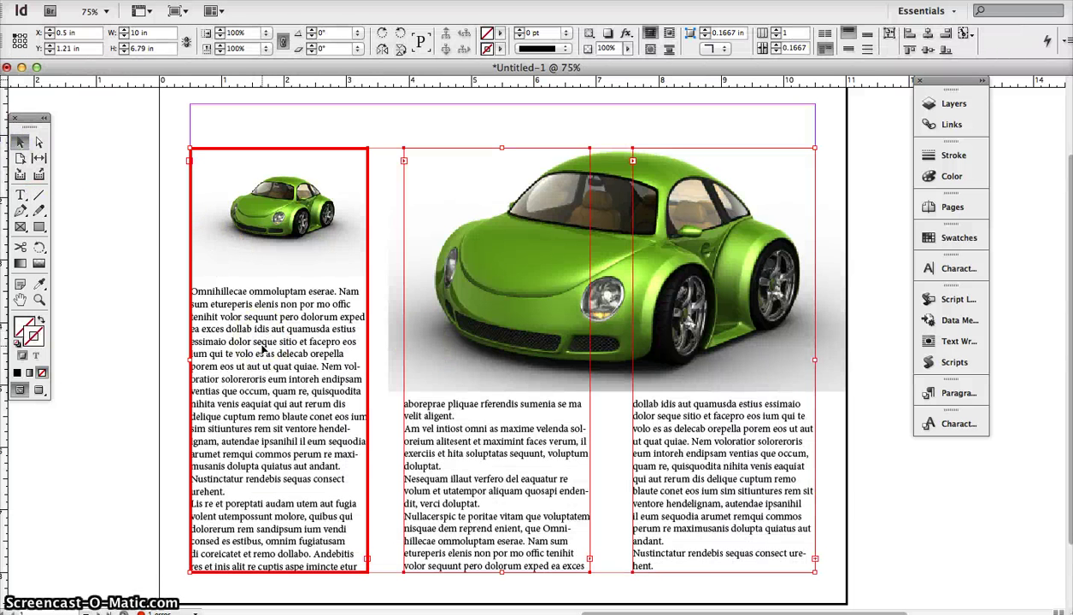
pyautogui.click(227, 239)
pyautogui.click(488, 301)
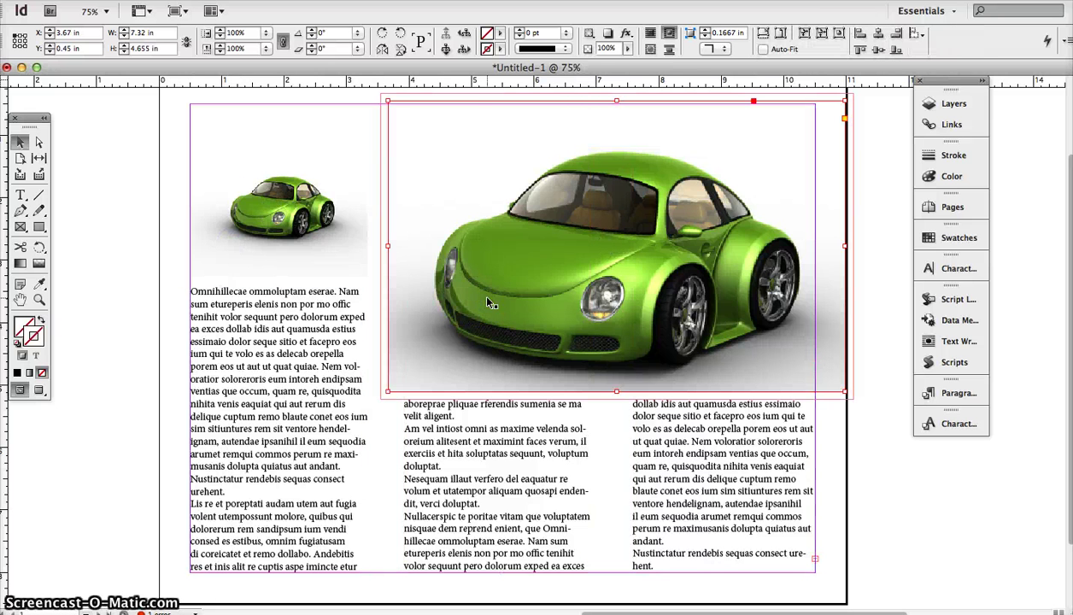
pyautogui.click(396, 455)
pyautogui.click(655, 376)
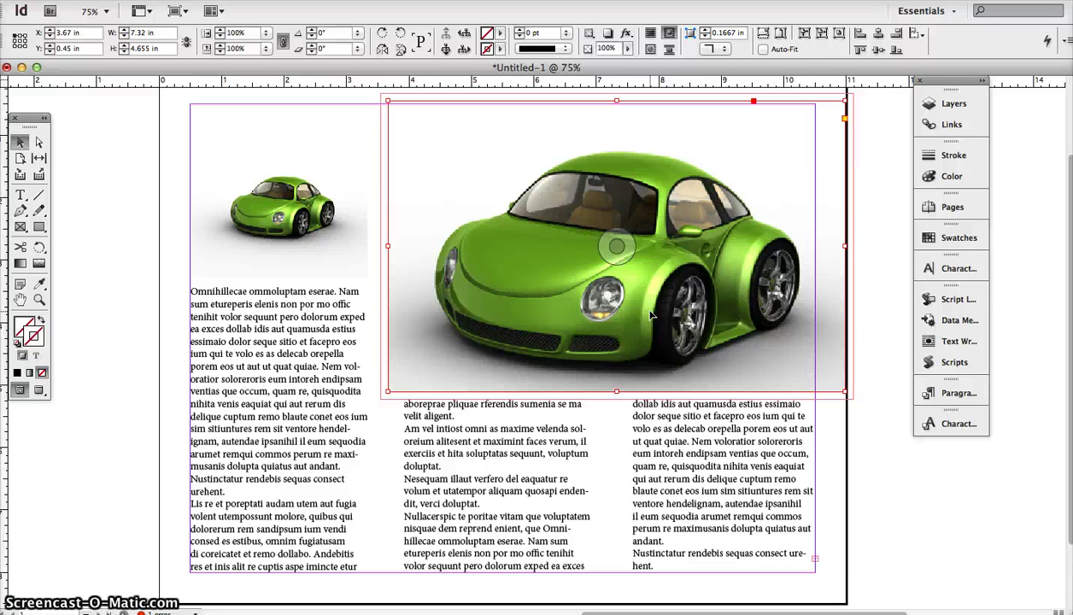
pyautogui.click(584, 252)
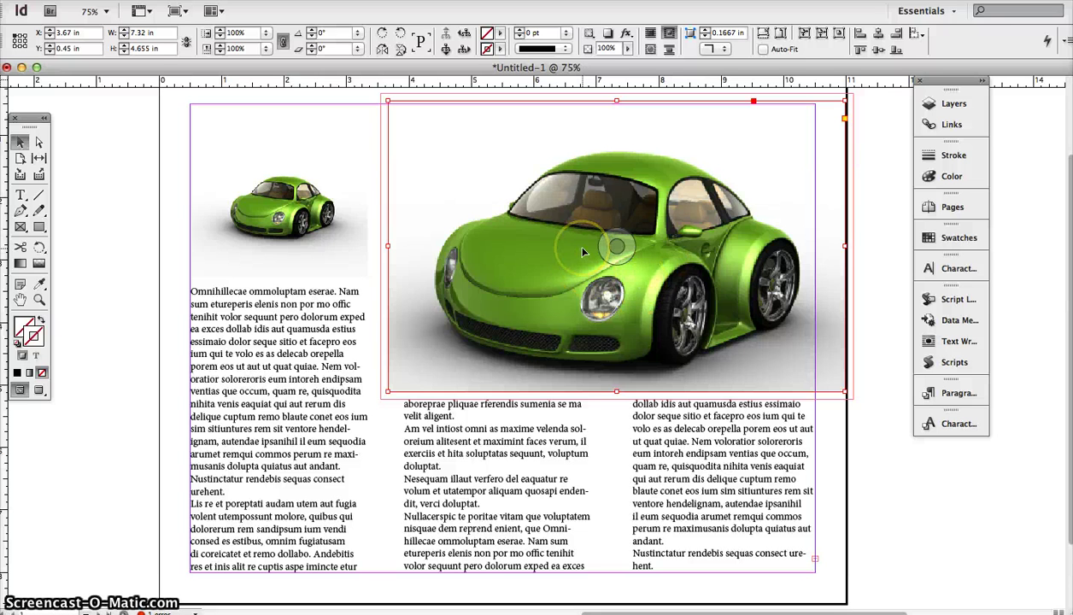